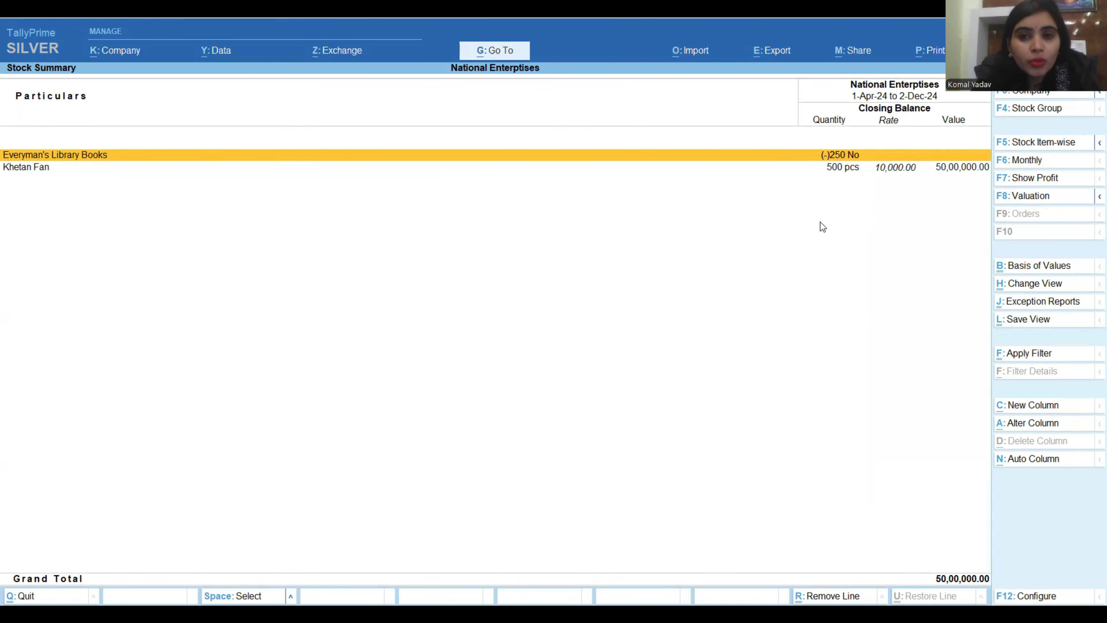
Activate the inactive Delivery Note voucher type and open it for voucher entry.
key(Escape)
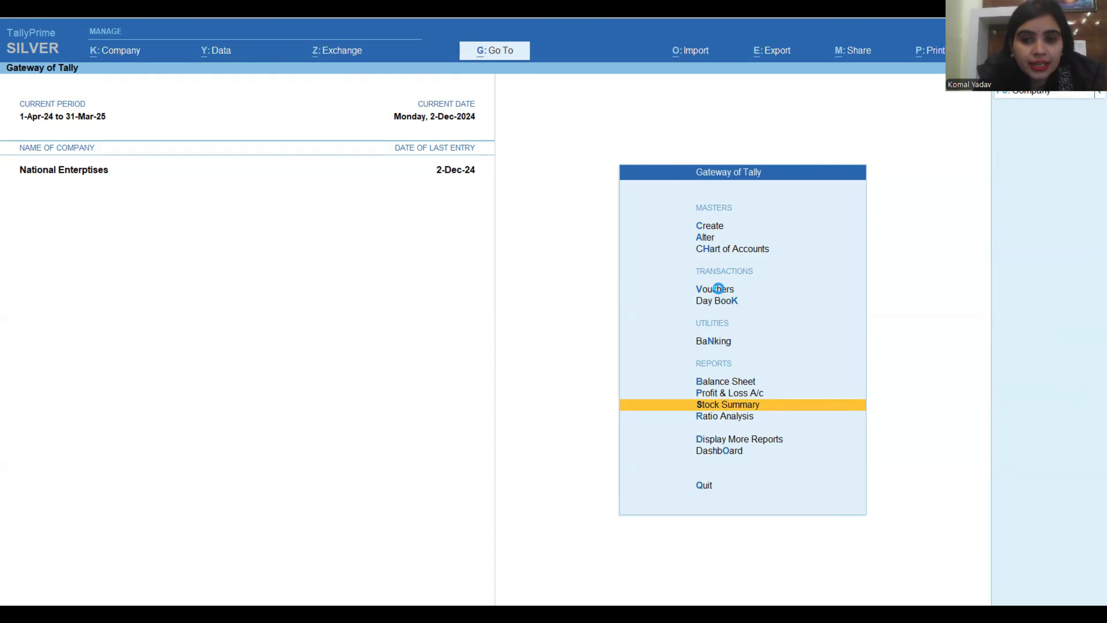
click(719, 290)
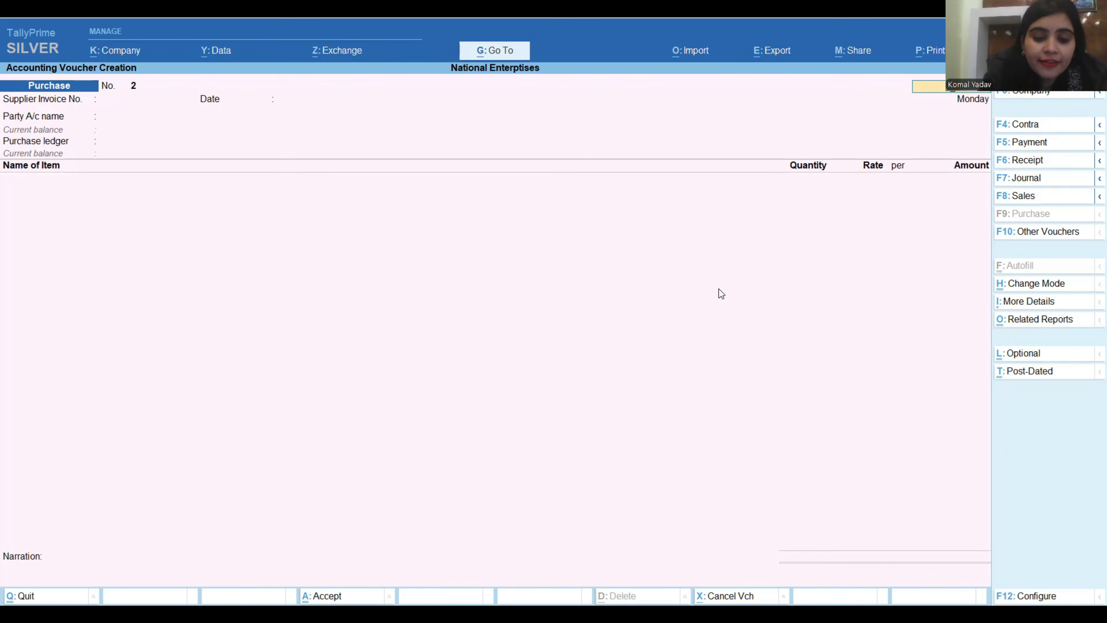
key(F10)
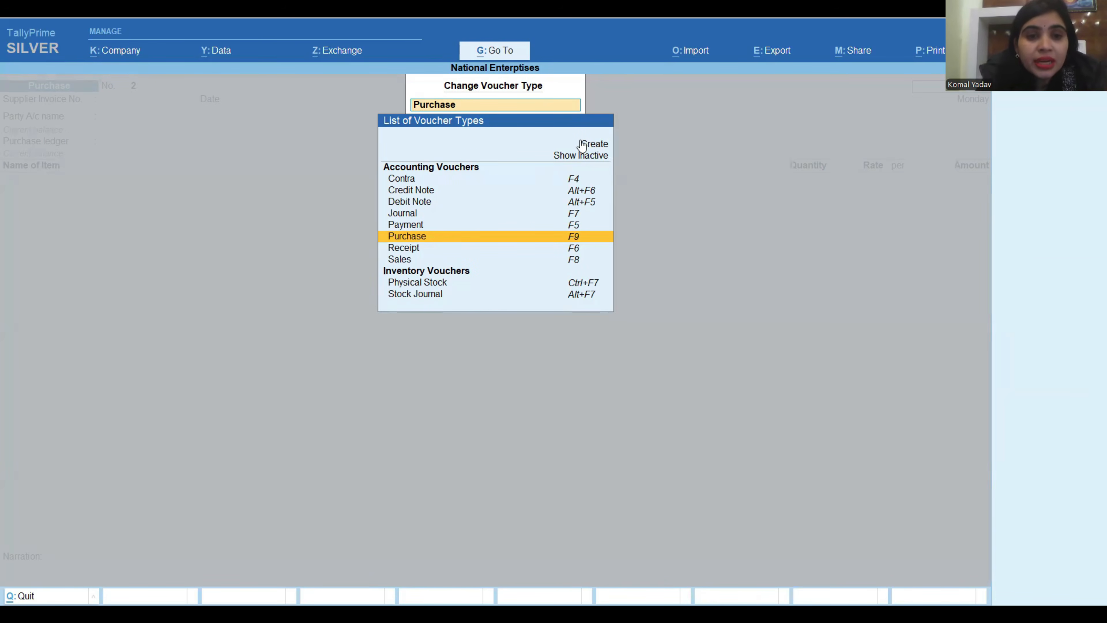
click(587, 155)
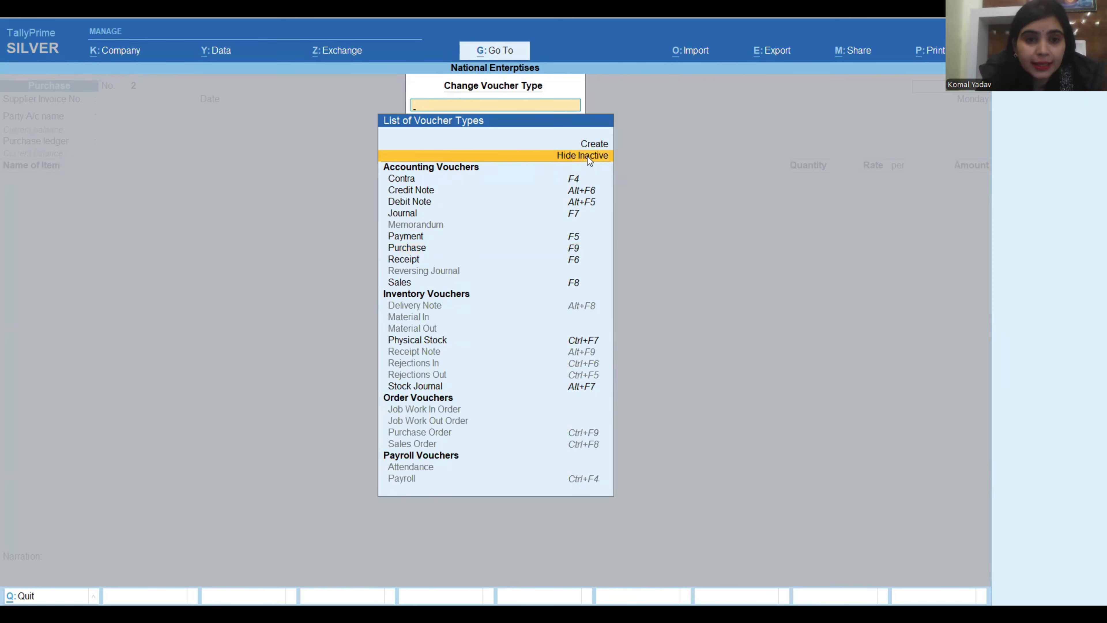
click(434, 307)
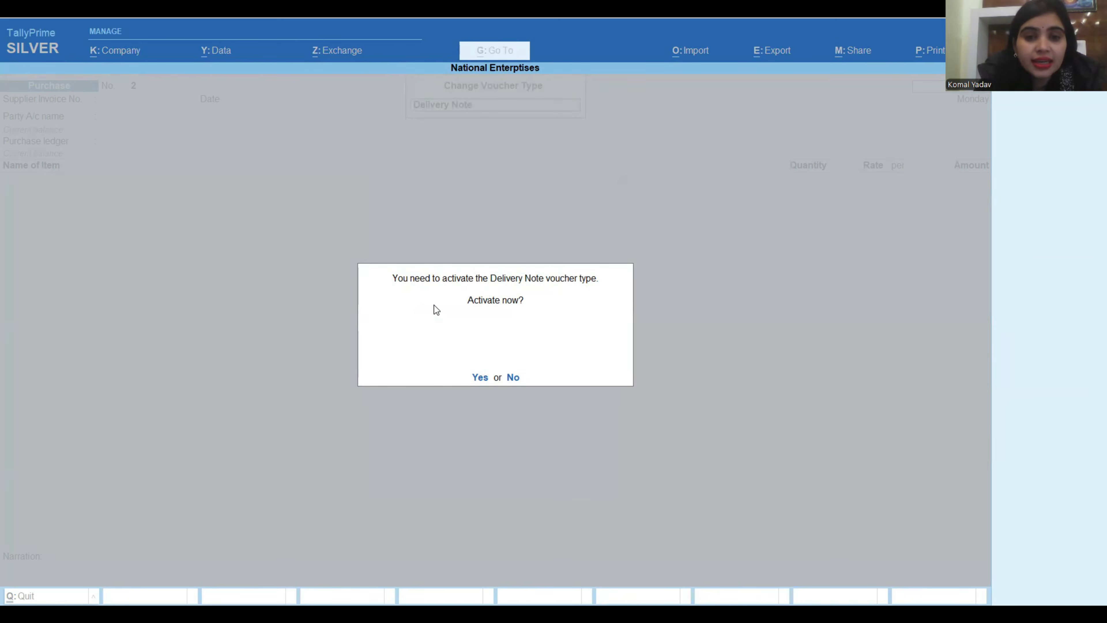
click(479, 378)
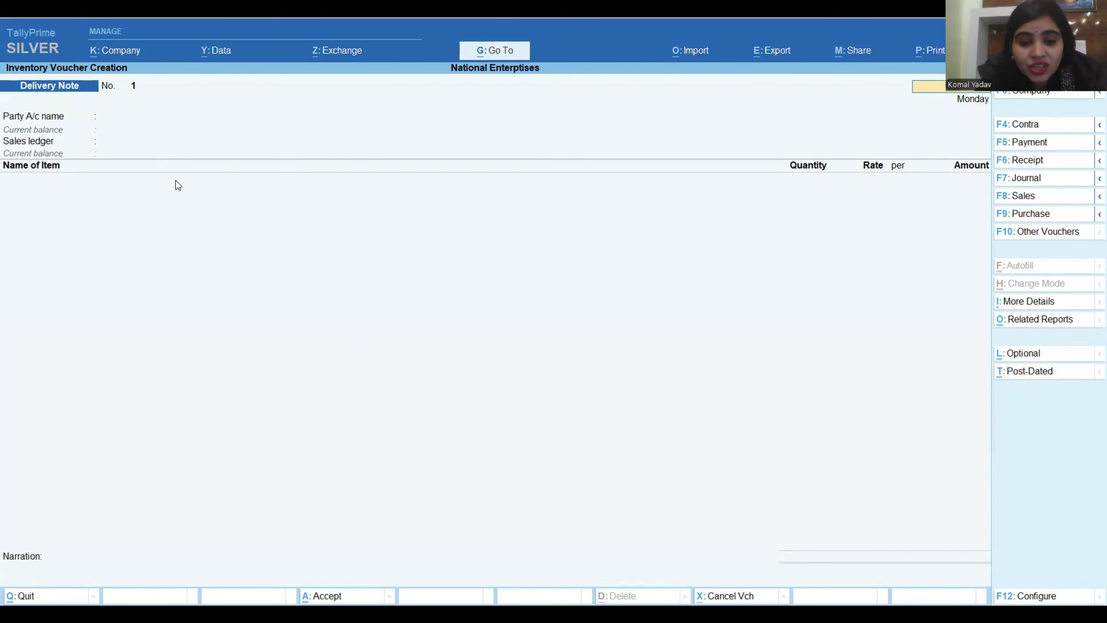
Open the Delivery Note voucher type master for alteration.
click(498, 51)
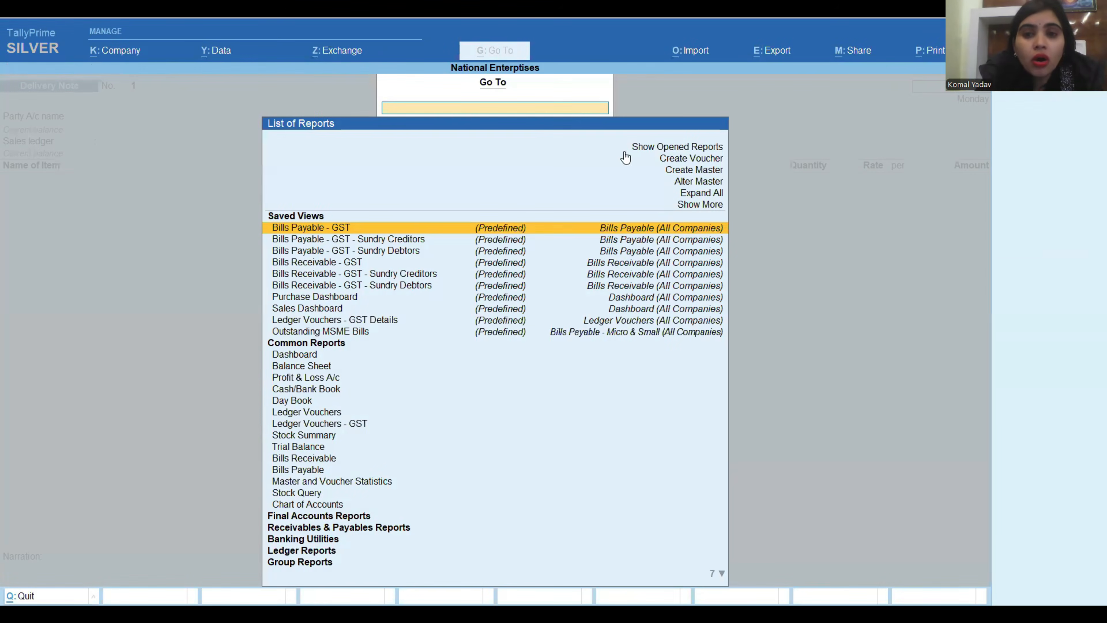
click(696, 183)
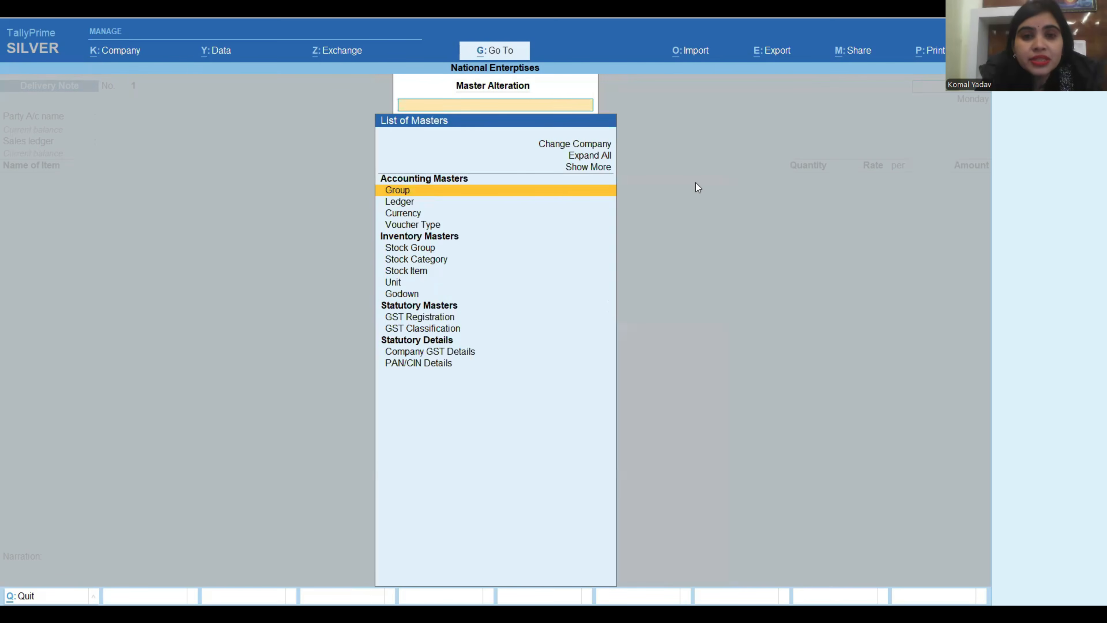
click(414, 226)
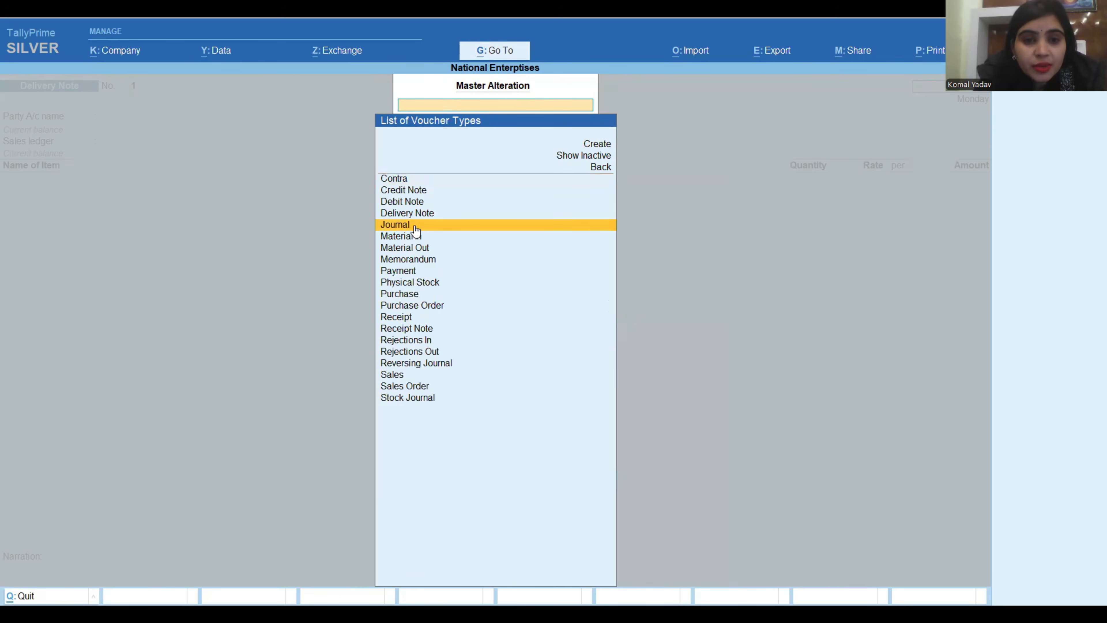
click(427, 214)
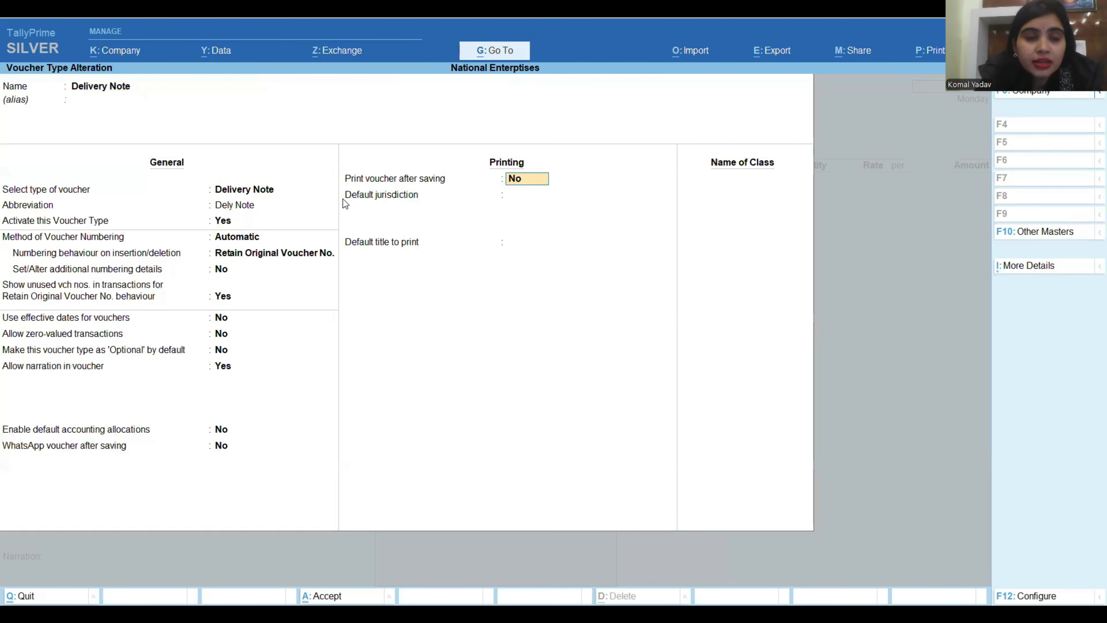
Rename the voucher type to Delivery Chalan, keep its remaining settings, and save the master.
click(130, 89)
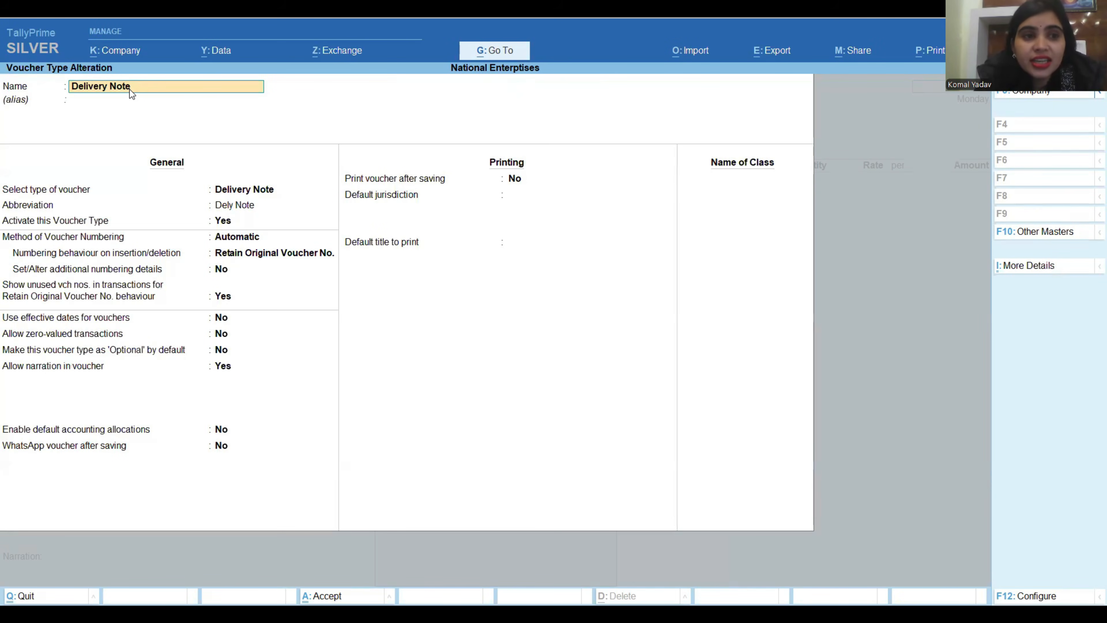
key(Right)
key(Right)
key(Right)
key(Right)
key(Right)
key(Right)
key(Right)
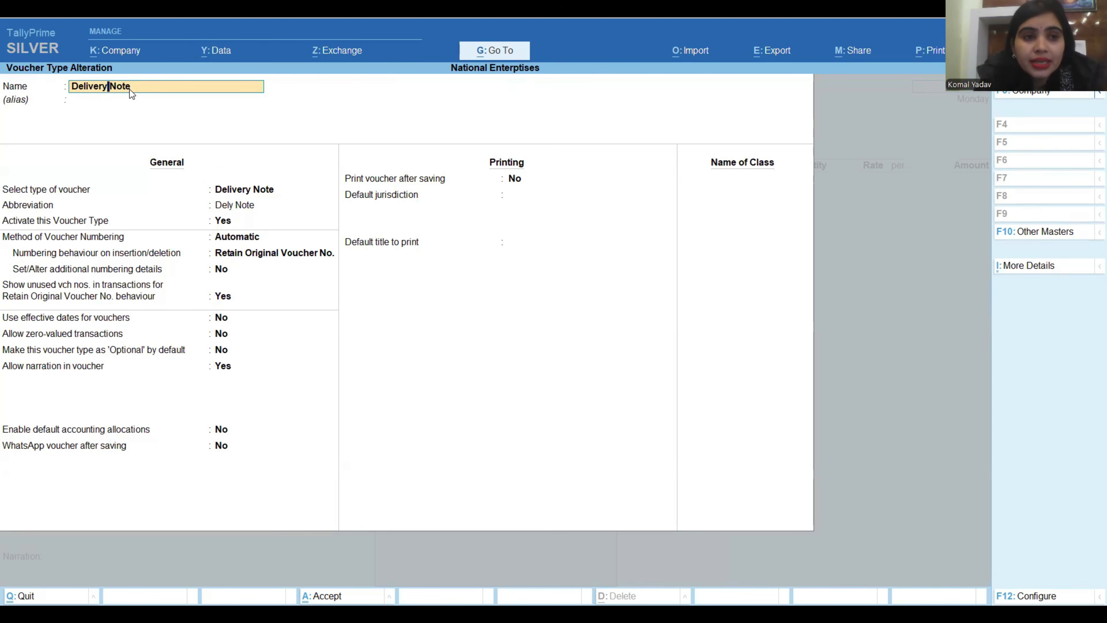
key(Right)
key(Right)
text(Chala)
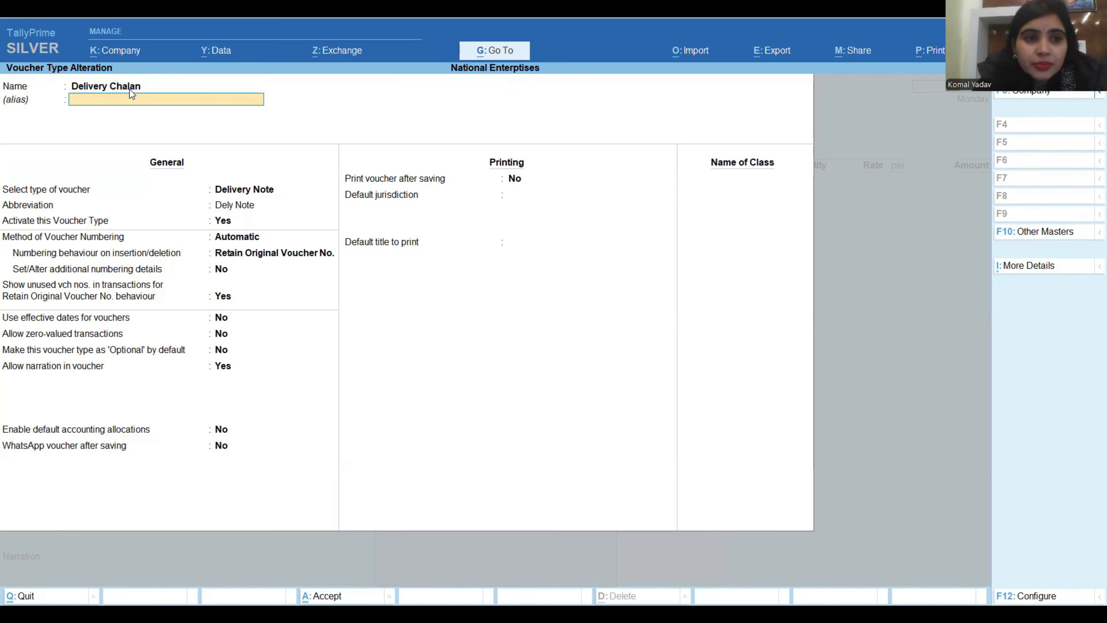
key(Return)
key(Return)
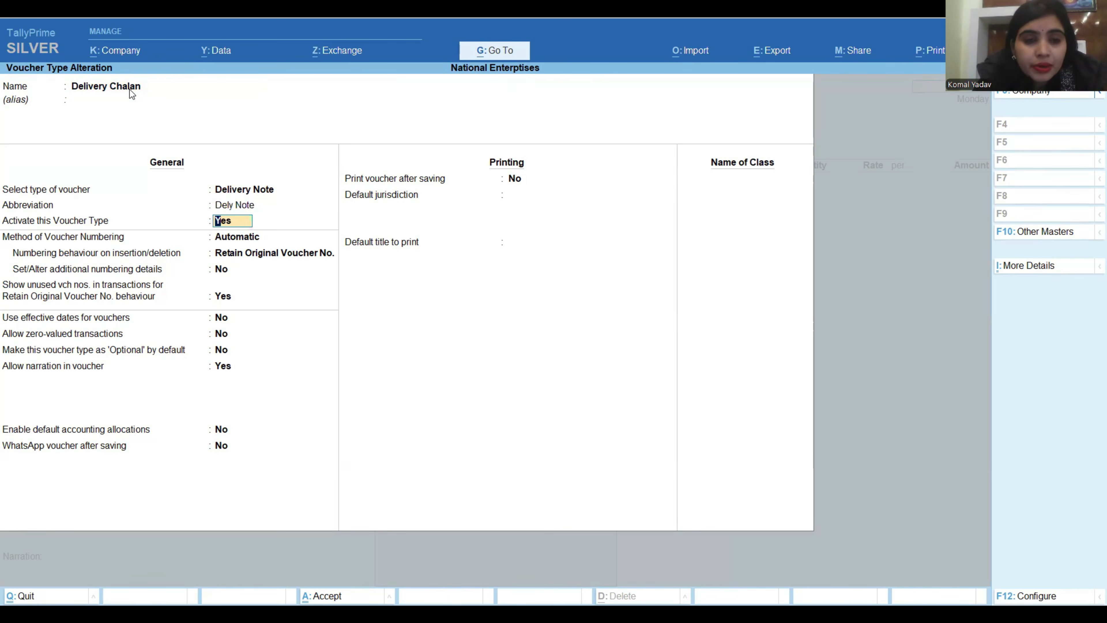
key(Return)
key(Return)
key(Return)
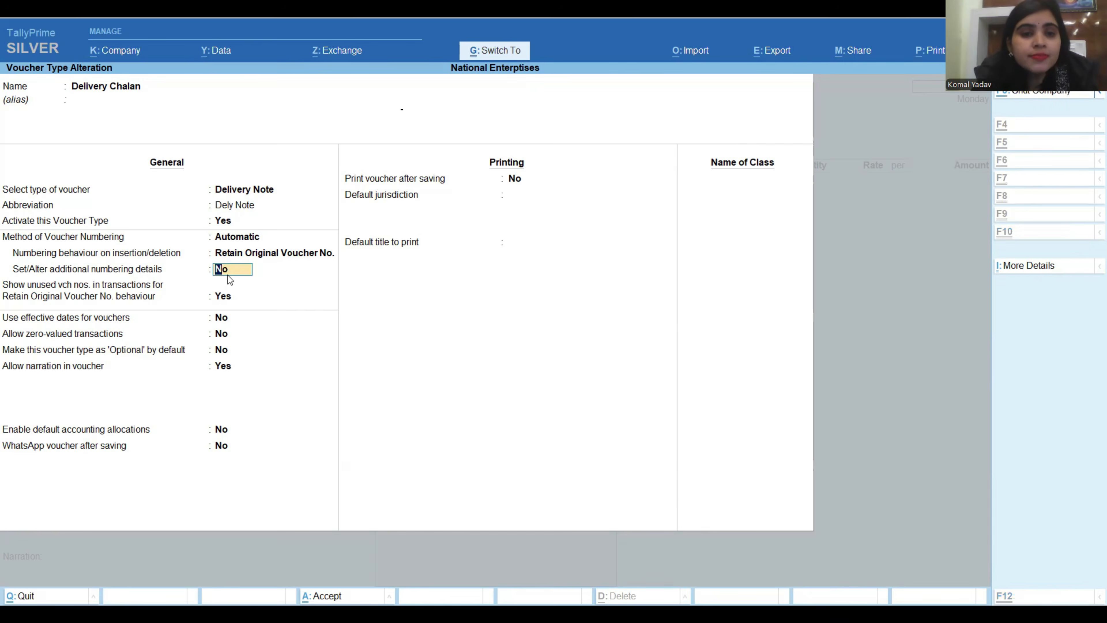
key(ctrl+a)
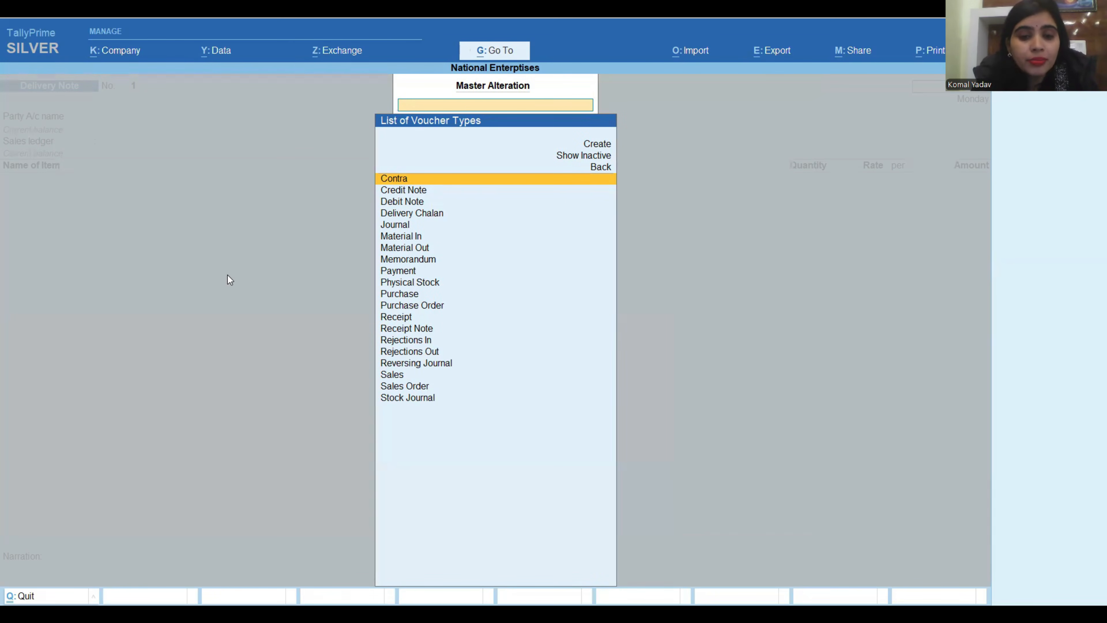
key(Escape)
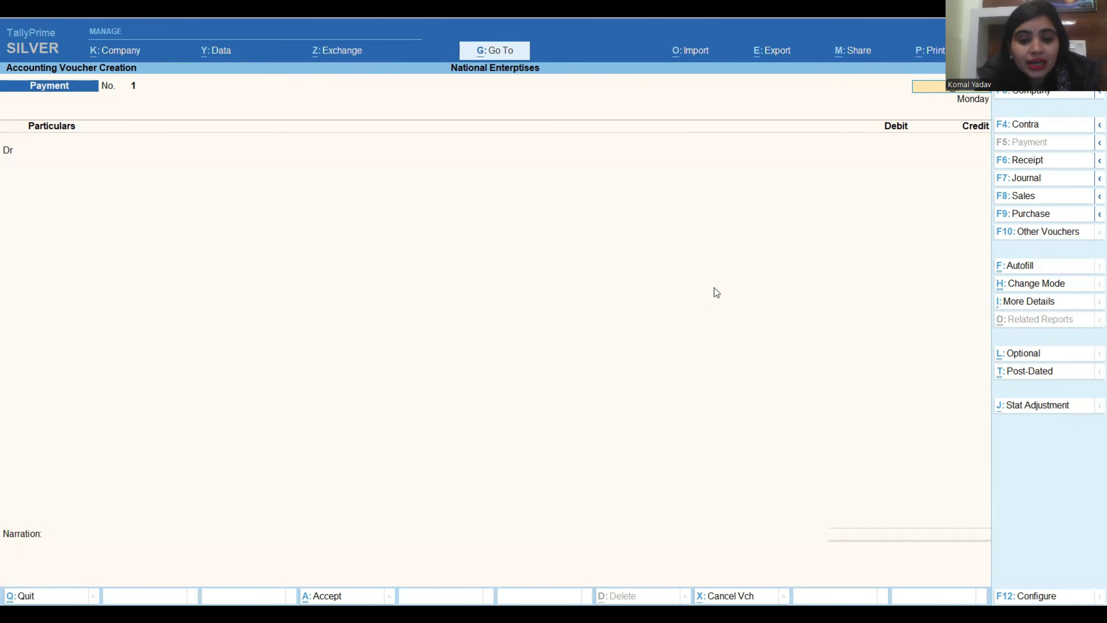
Start a new voucher of the Delivery Chalan type.
key(alt)
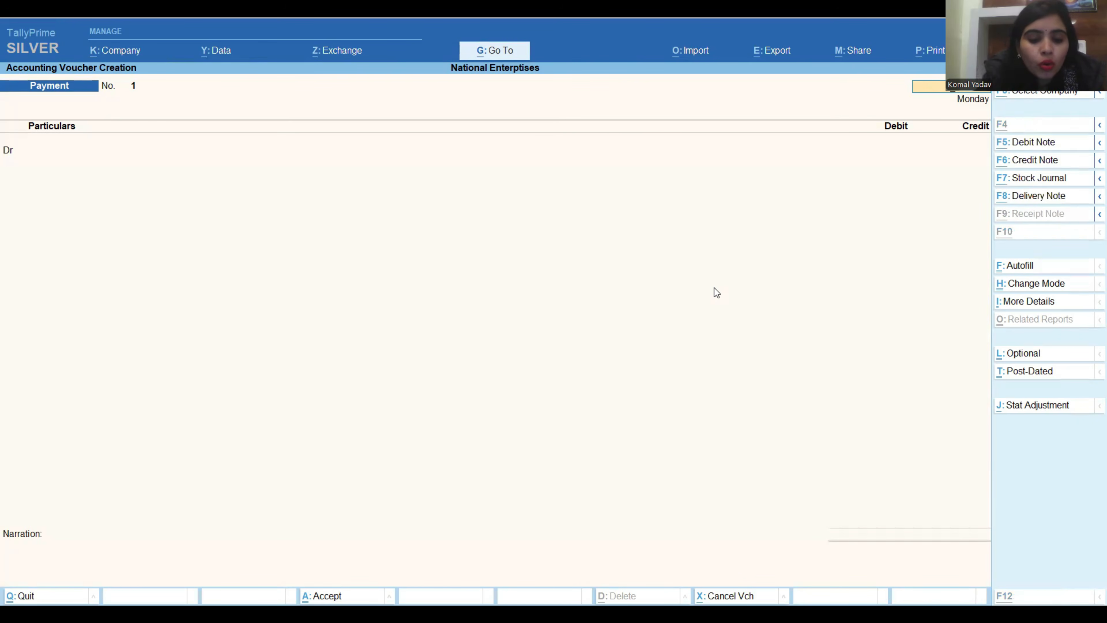
key(alt+F8)
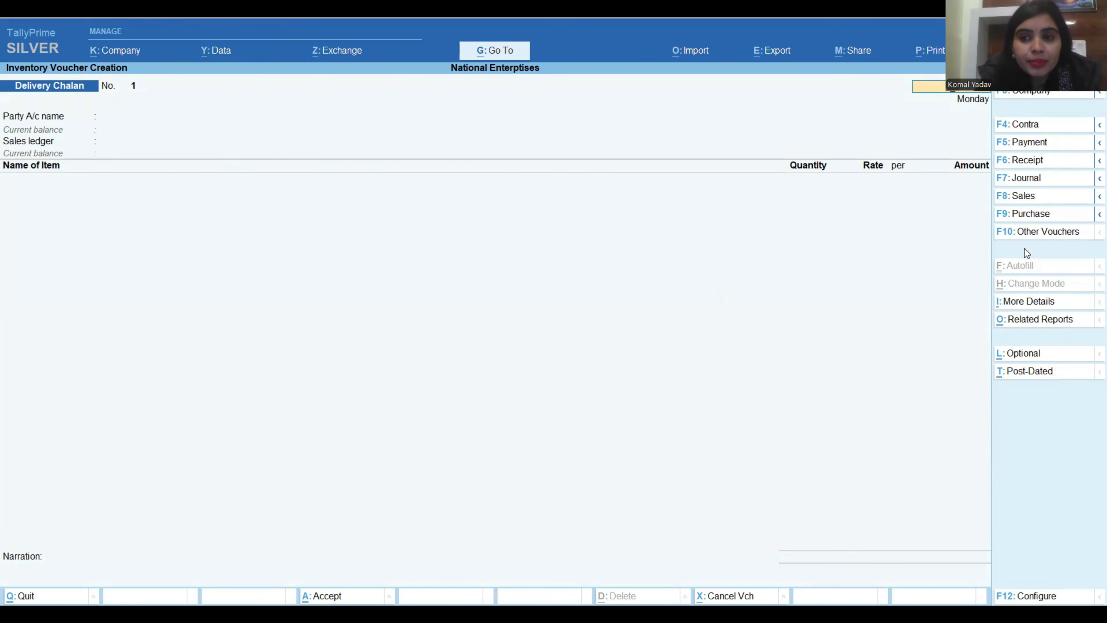
click(1034, 234)
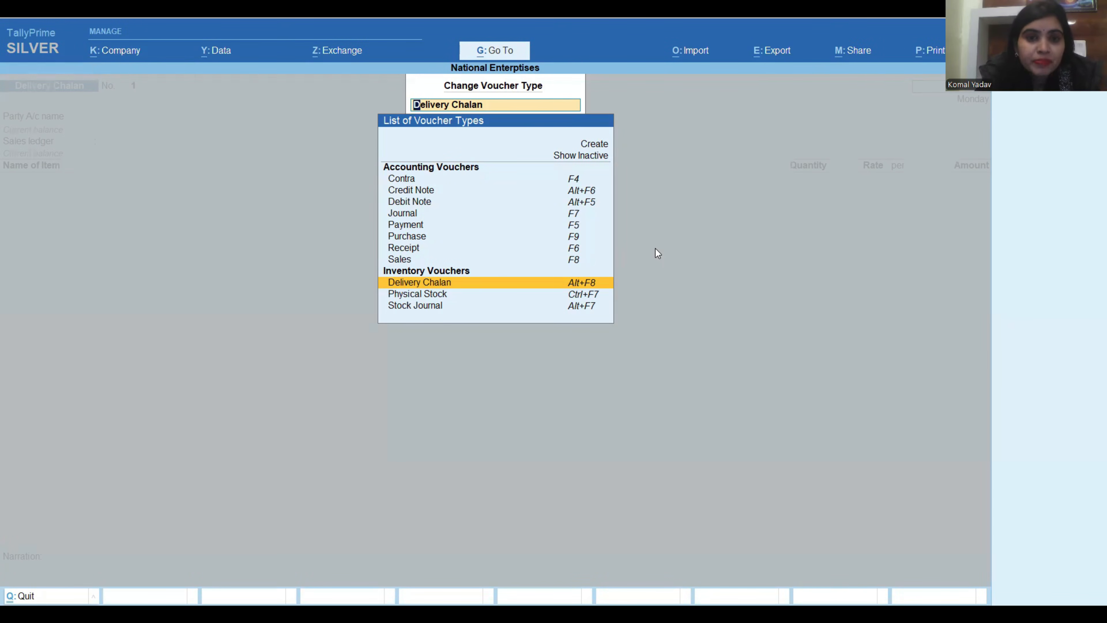
key(Return)
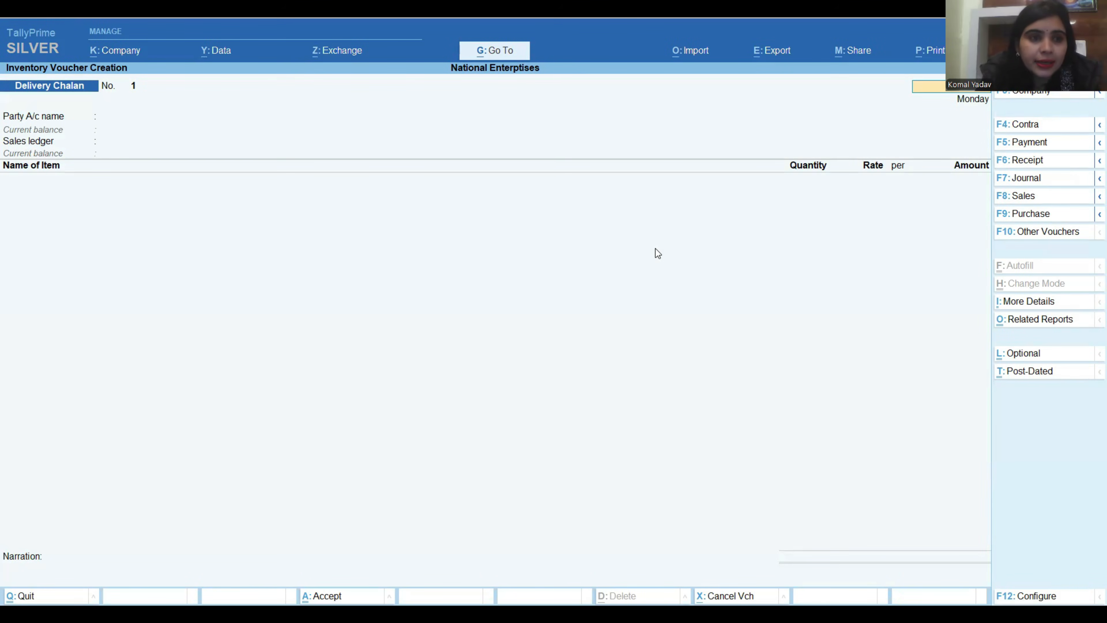
Keep the voucher date and choose Kamal Traders as the party account of the delivery chalan.
key(Return)
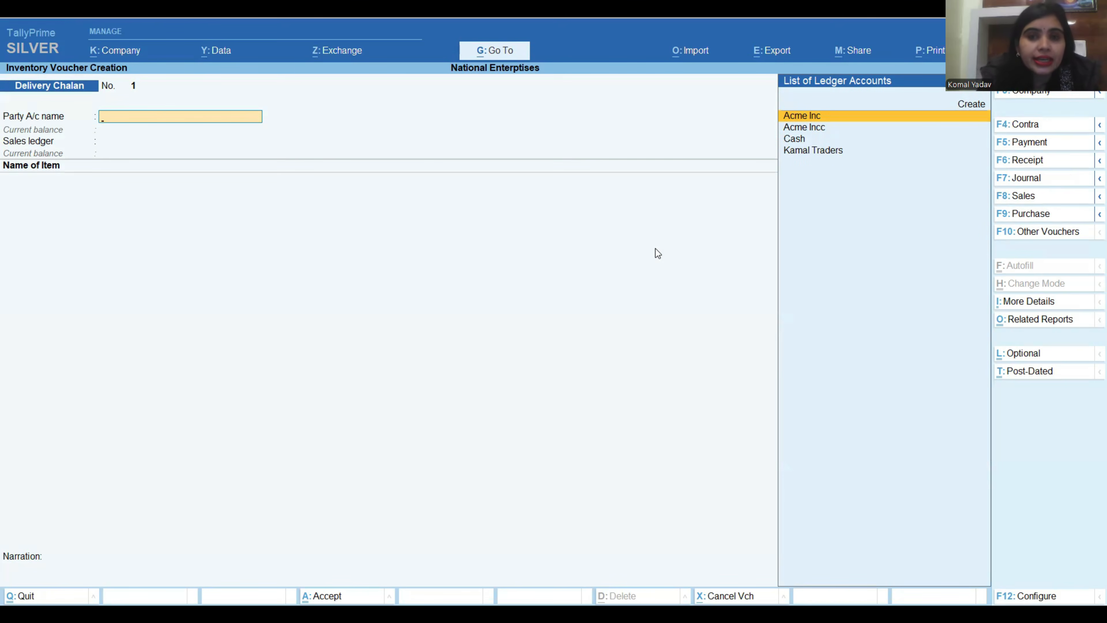
key(Down)
key(Down)
key(Down)
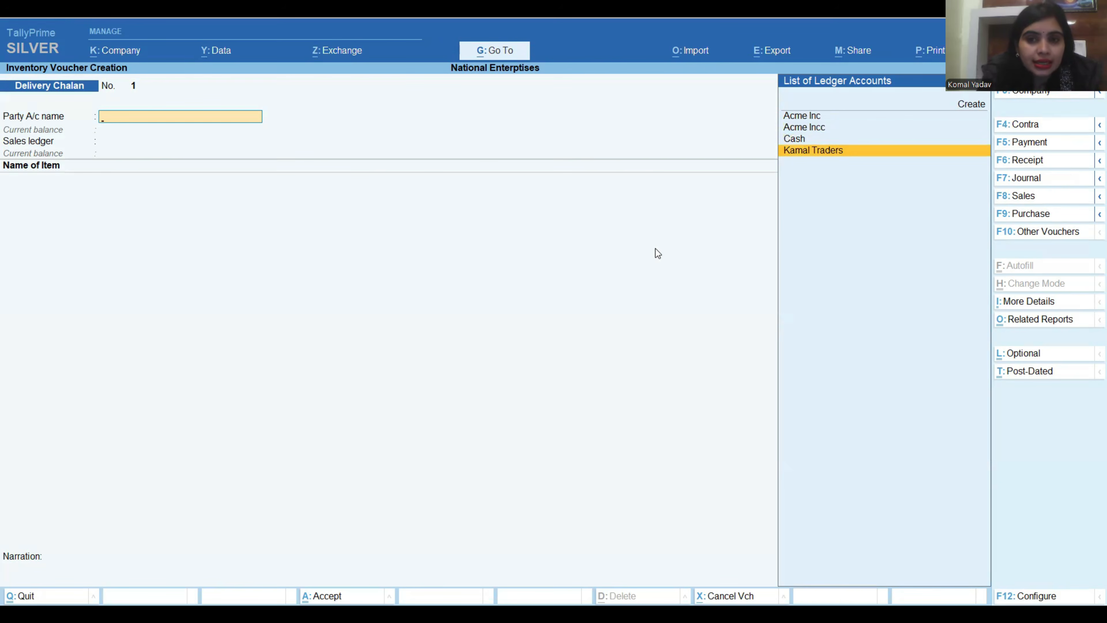
key(Return)
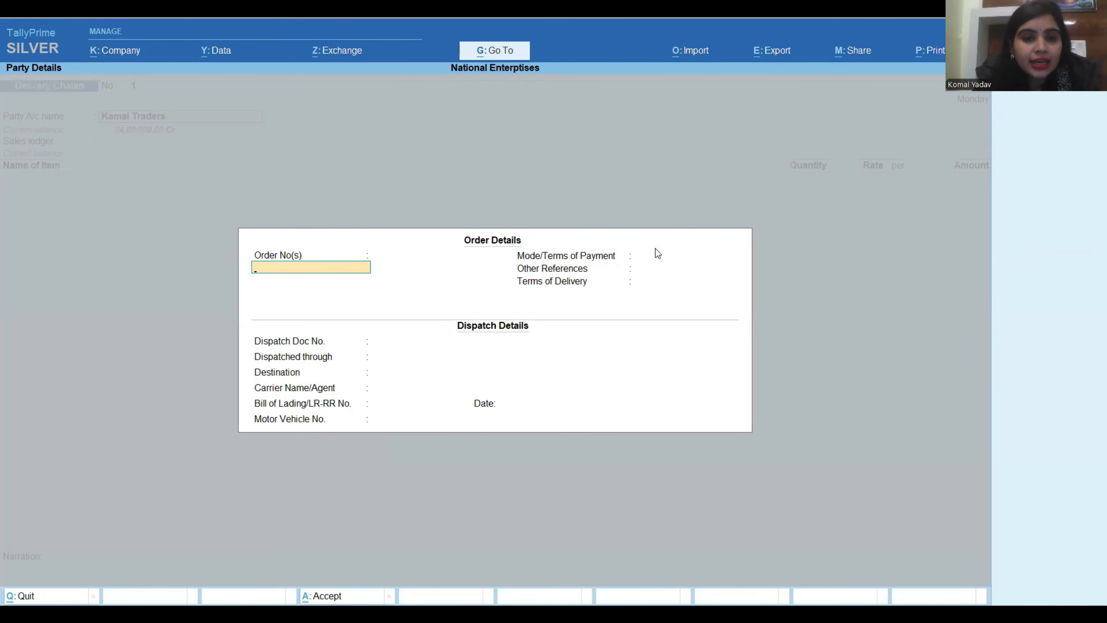
text(123)
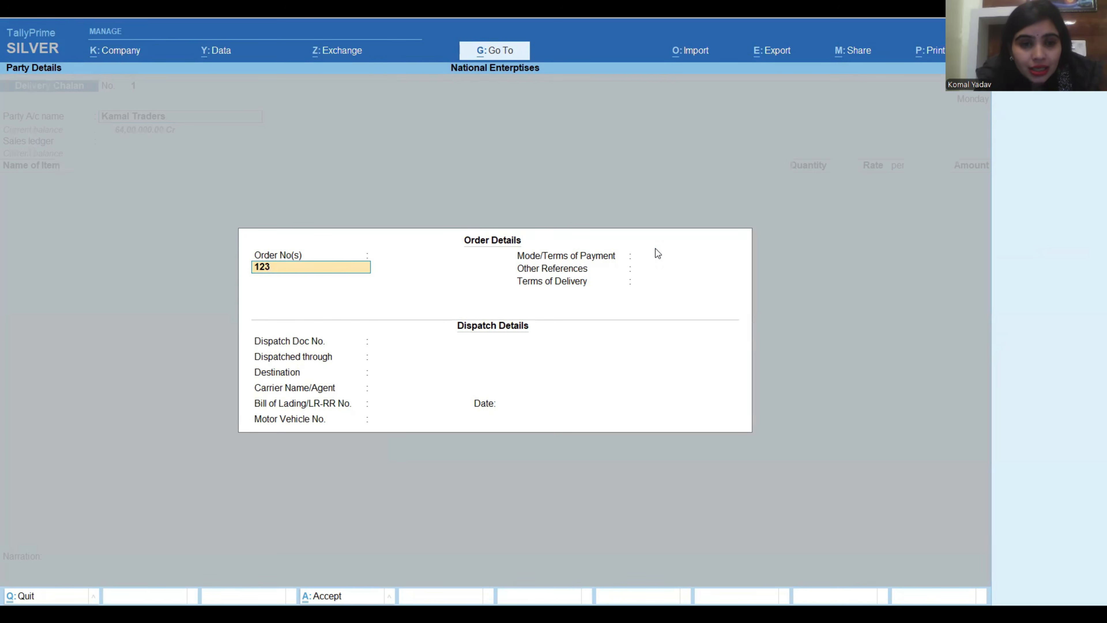
key(BackSpace)
key(BackSpace)
key(BackSpace)
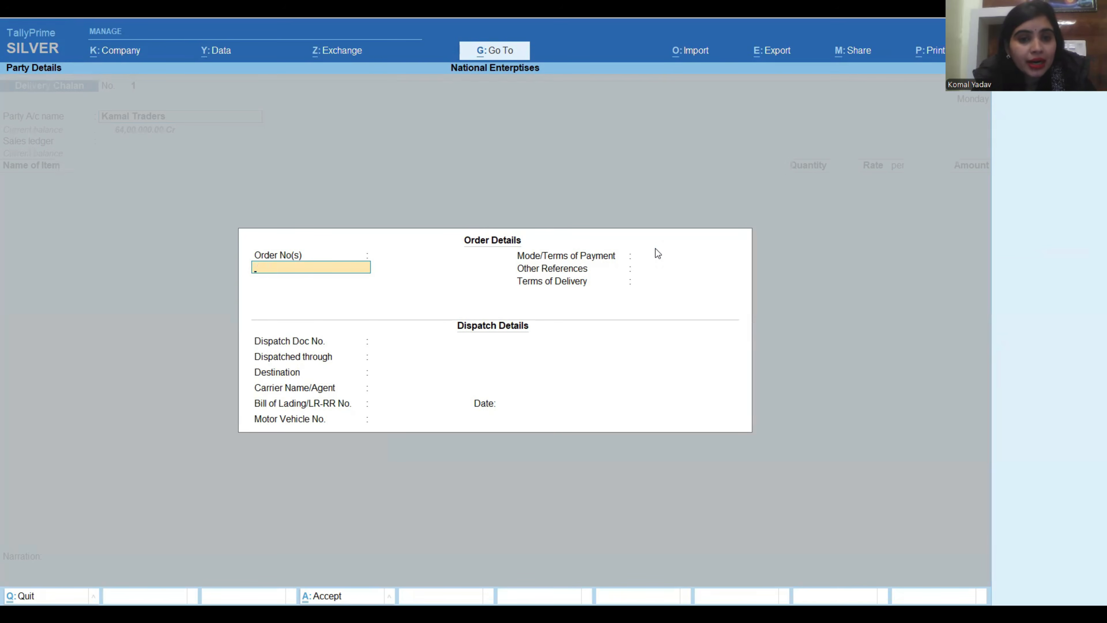
key(Escape)
key(Return)
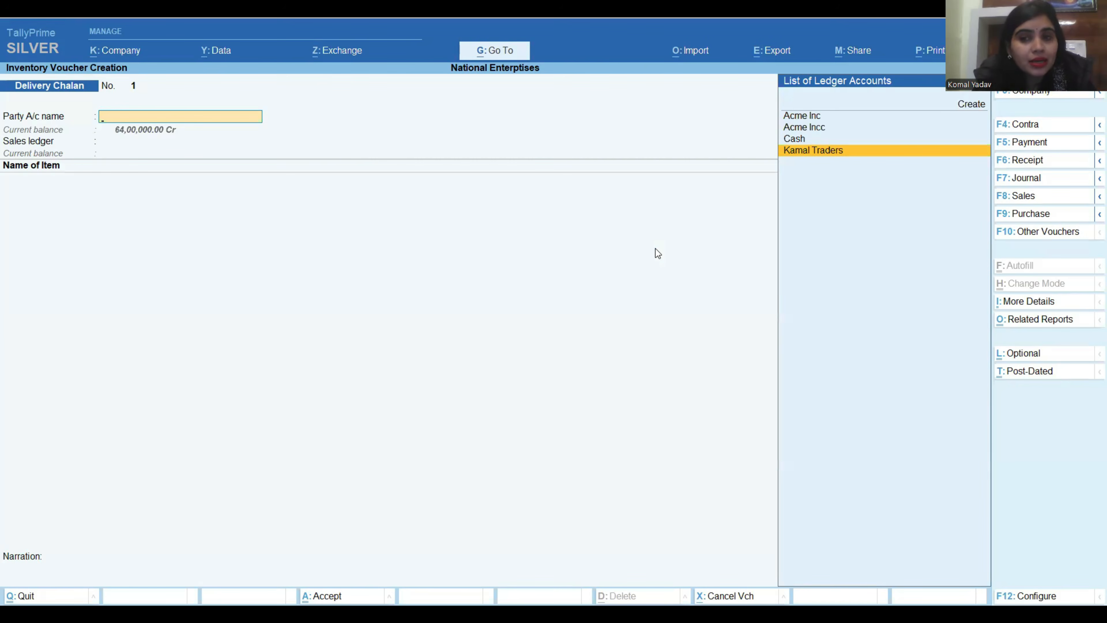
key(Escape)
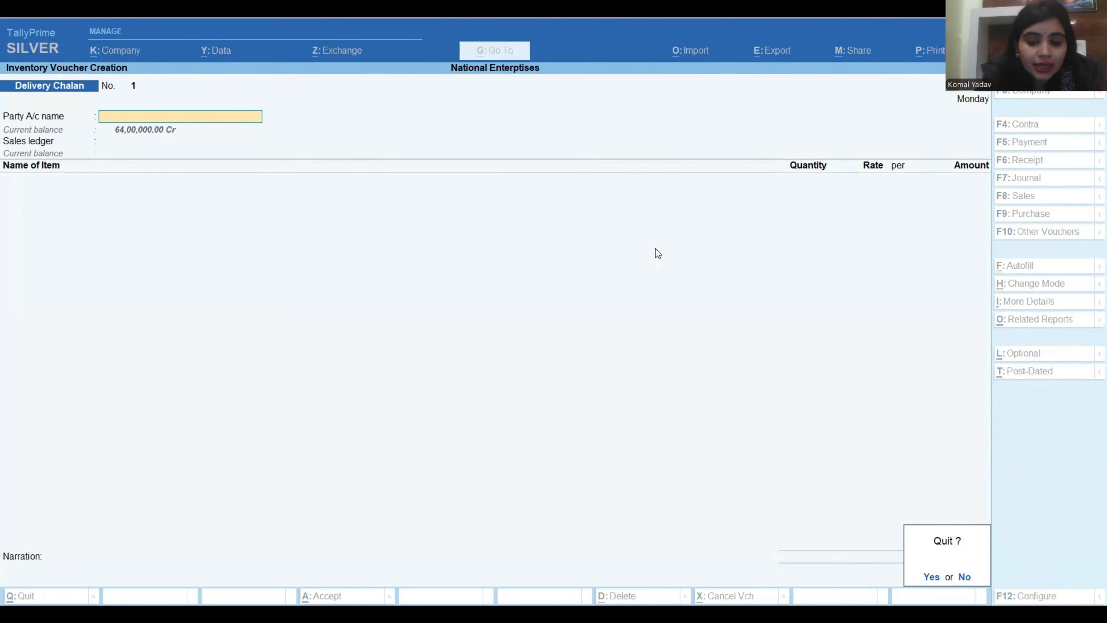
key(Escape)
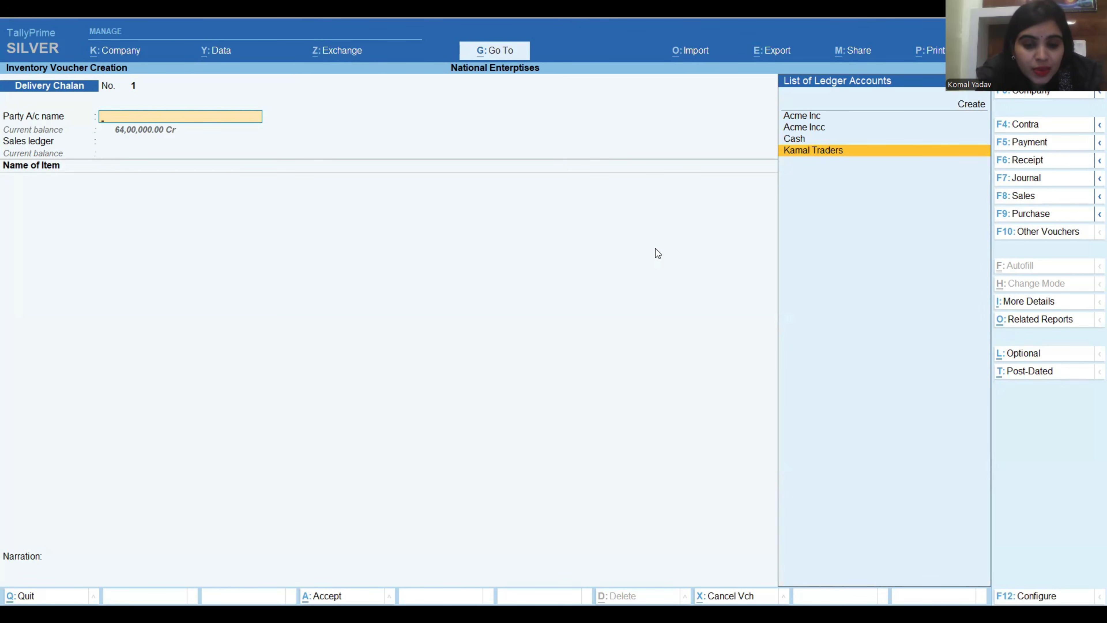
Review the voucher configuration options for buyer, dispatch, order and export details and accept them as they are.
key(F12)
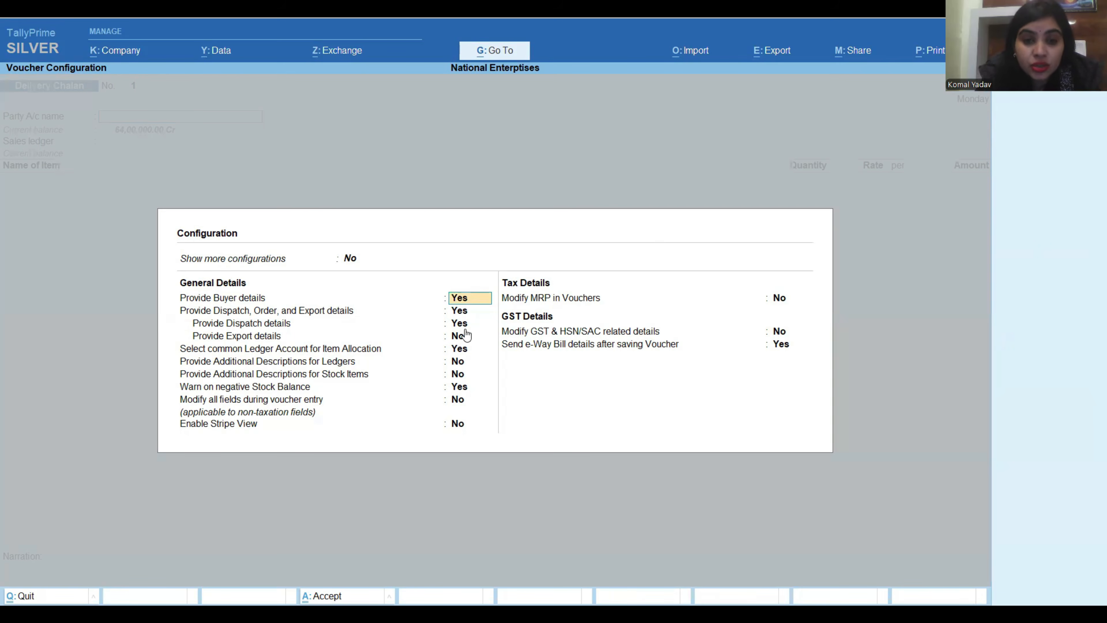
key(ctrl)
key(ctrl+a)
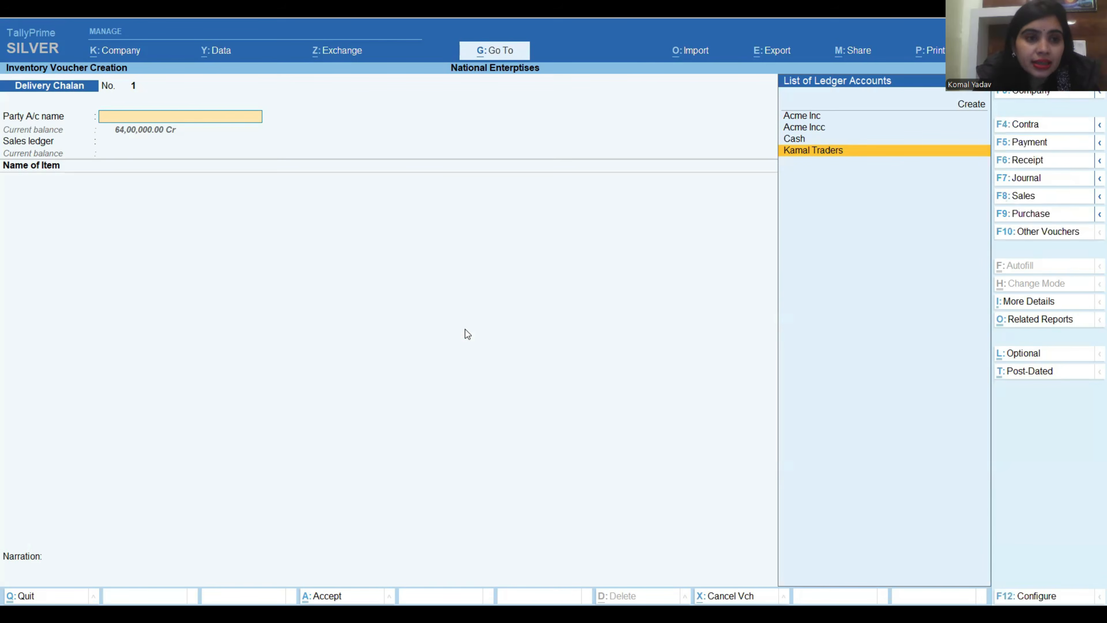
Confirm Kamal Traders as the party and enter the order number in the order details with date 2-Dec-24.
key(Return)
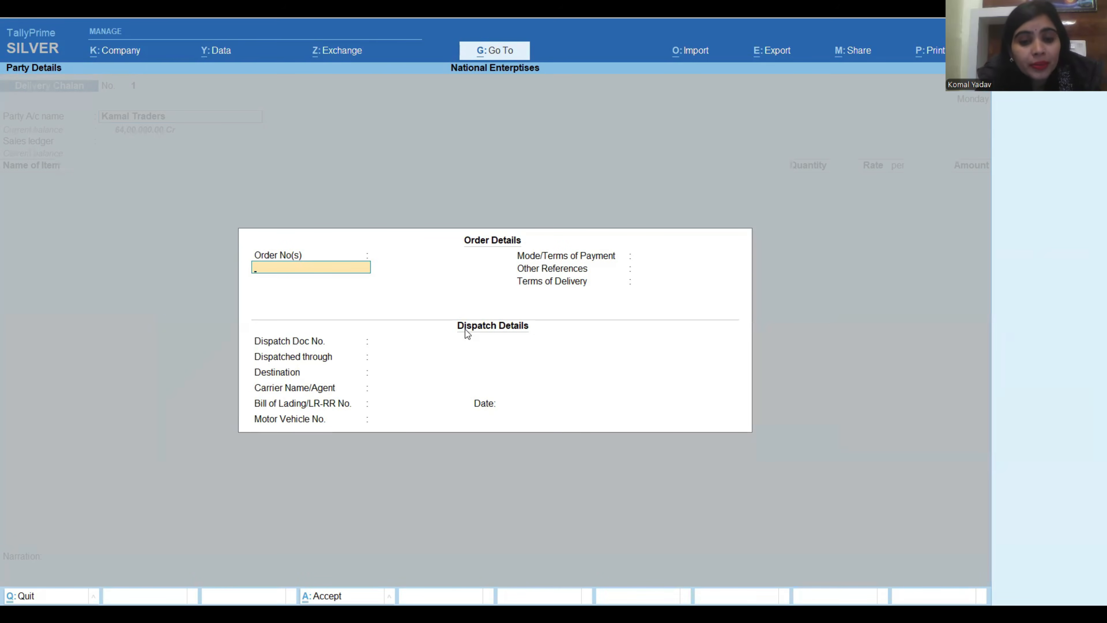
text(123)
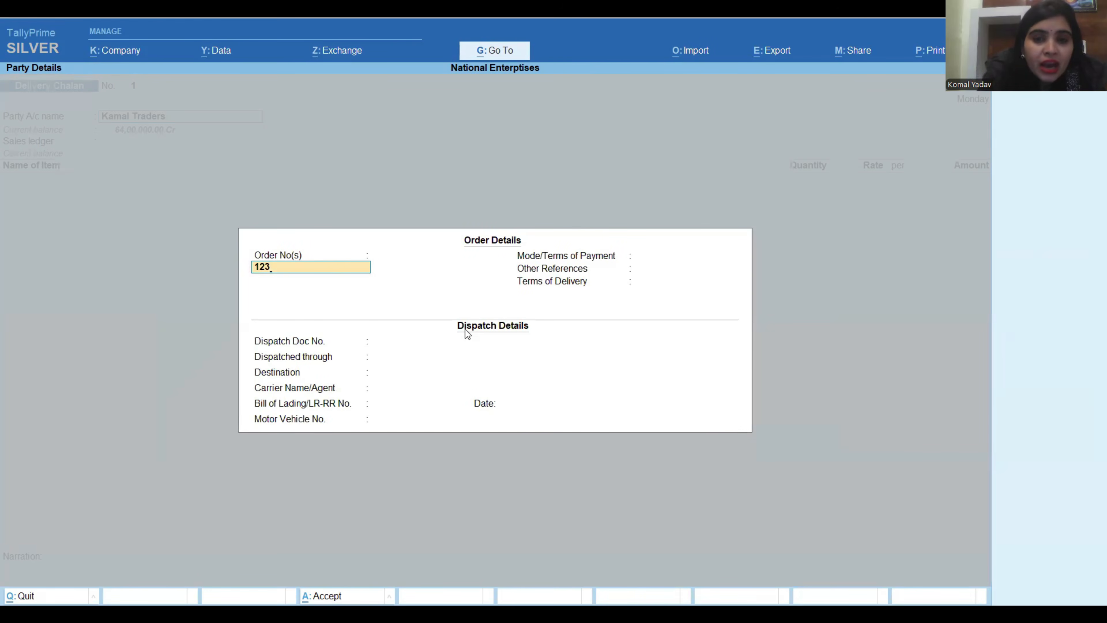
key(Return)
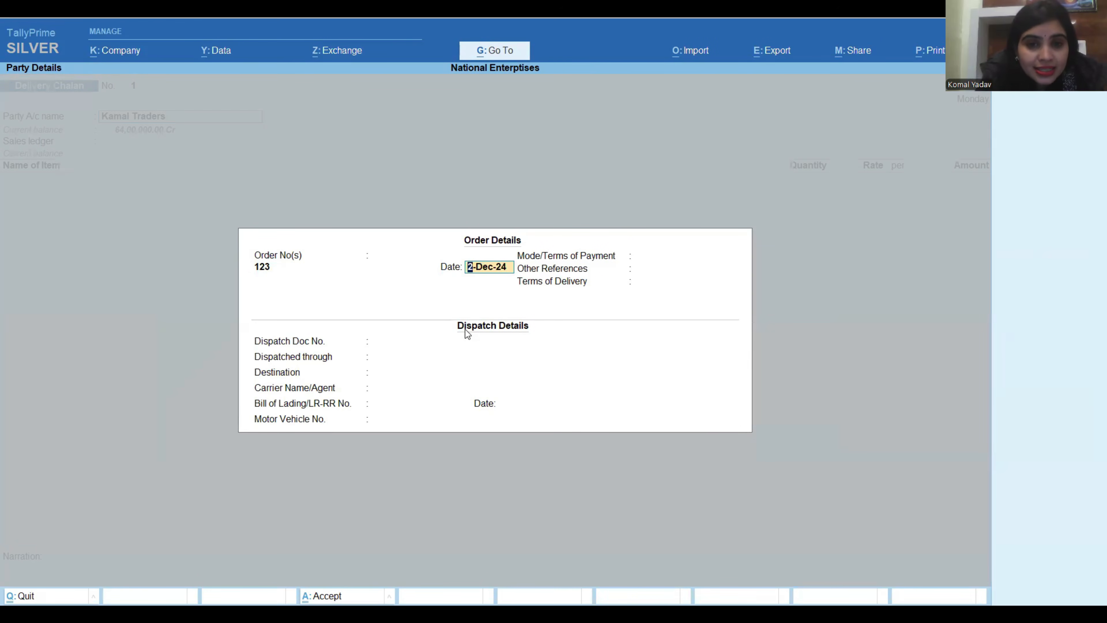
key(Return)
key(Return)
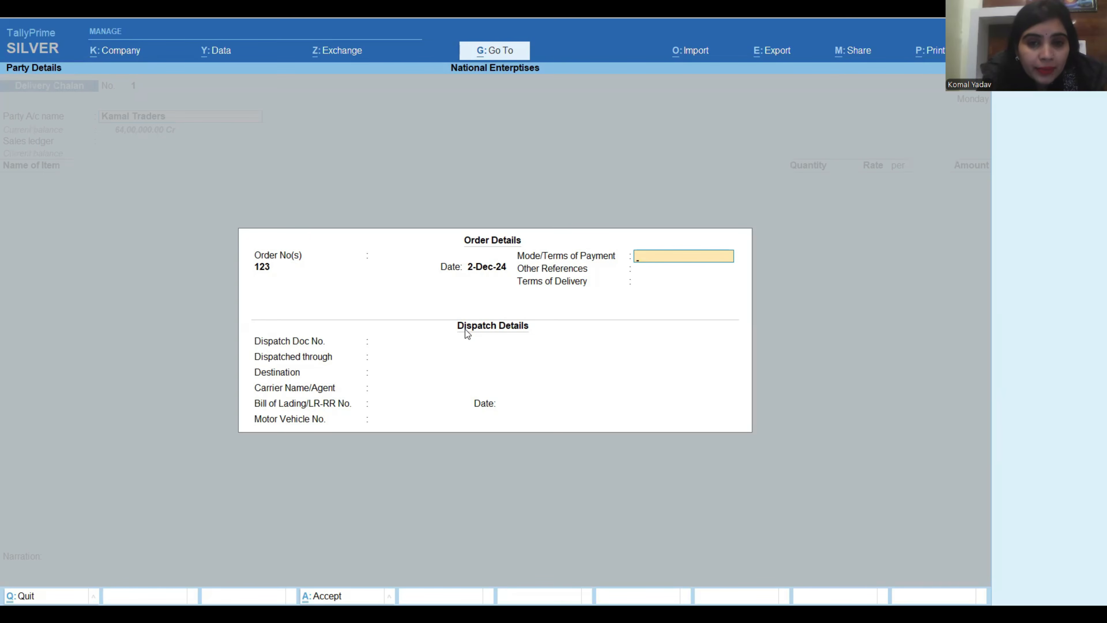
Leave the payment, reference and delivery terms blank, and enter dispatch document number 234, dispatched through Road, destination Karnatka.
key(Return)
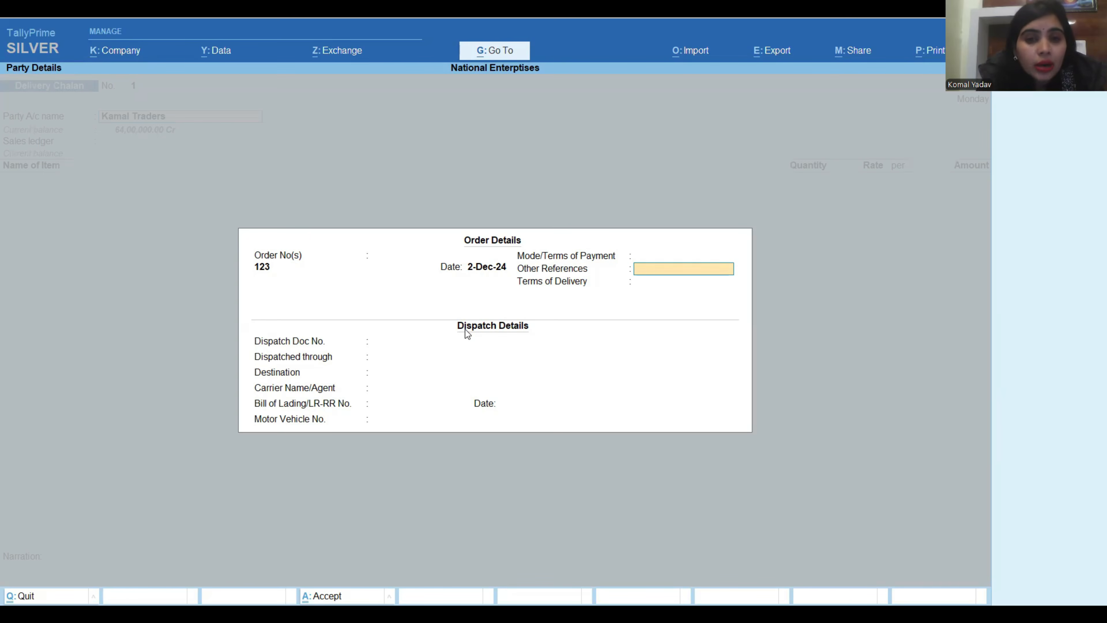
key(Return)
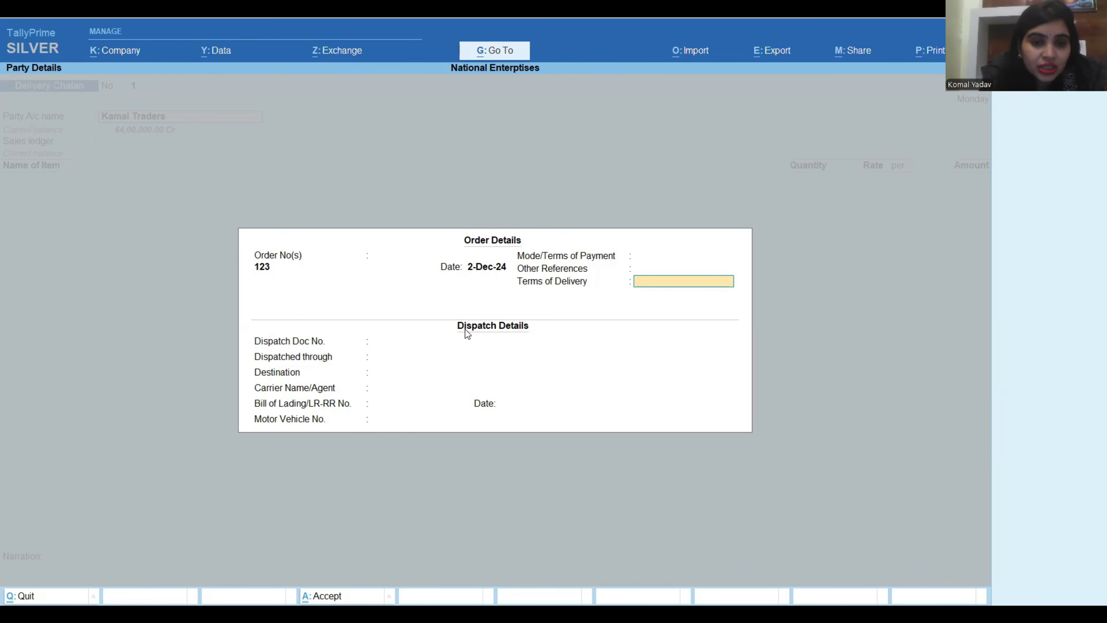
key(Return)
text(234)
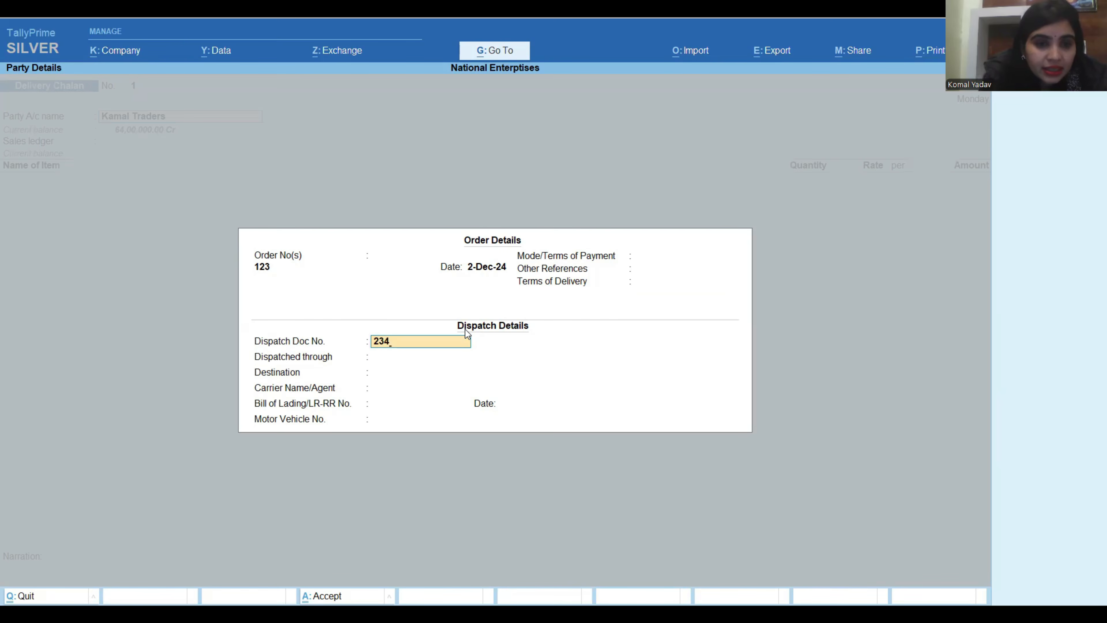
key(Return)
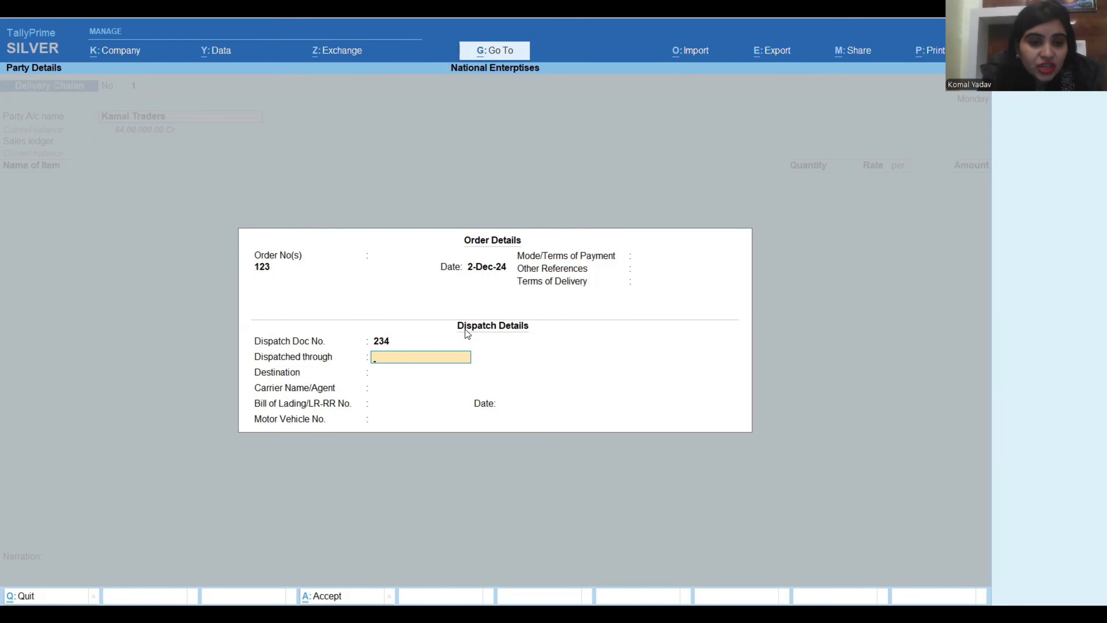
text(Road)
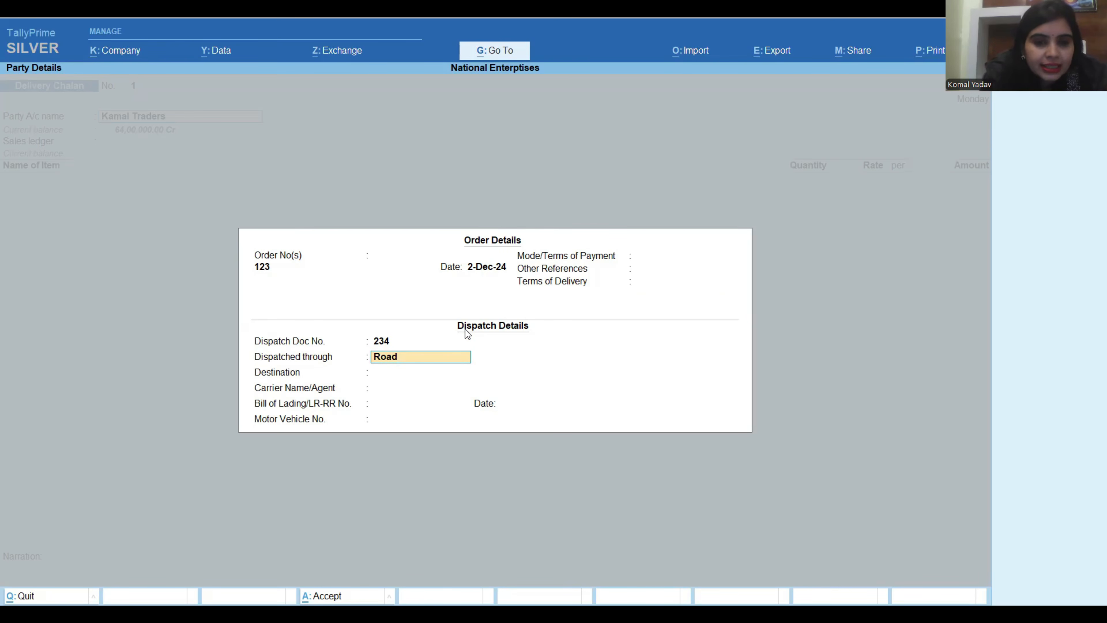
key(Return)
text(K)
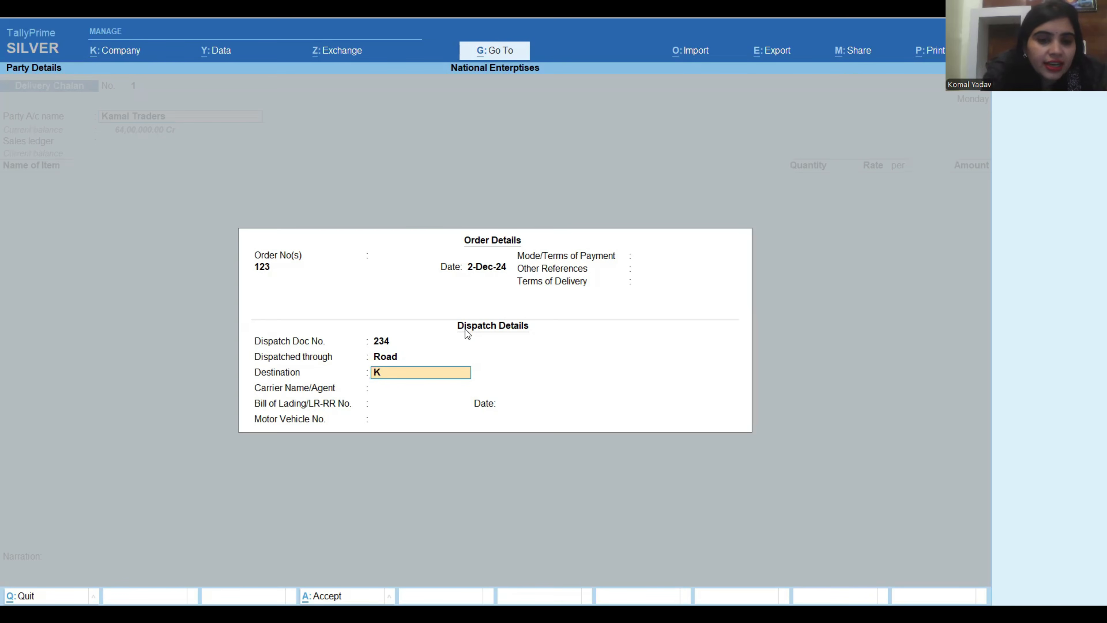
text(arnatka)
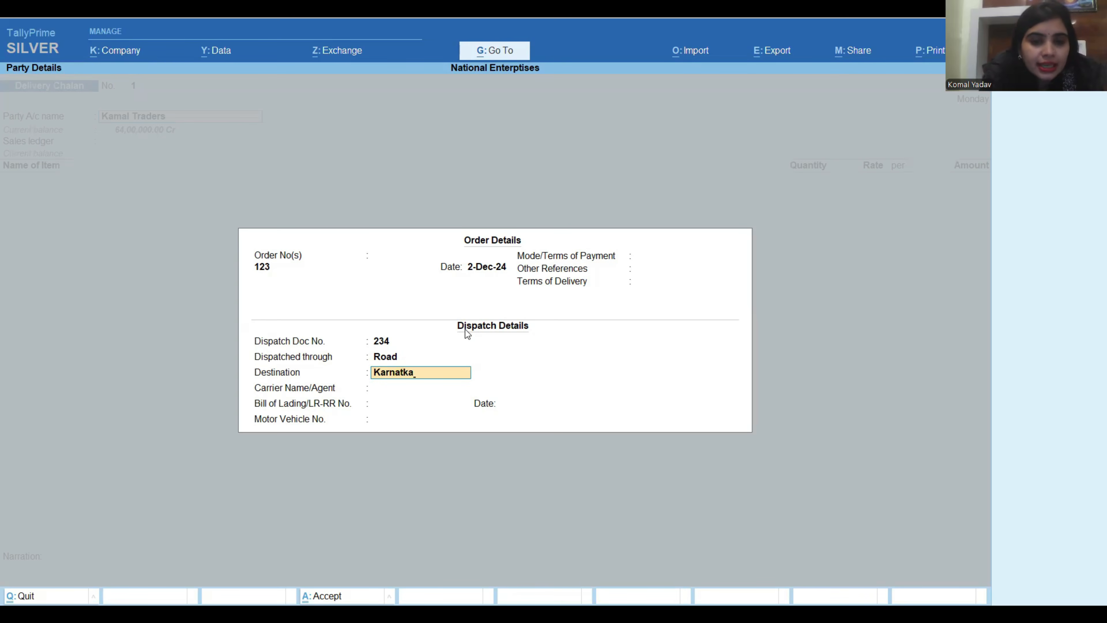
key(Return)
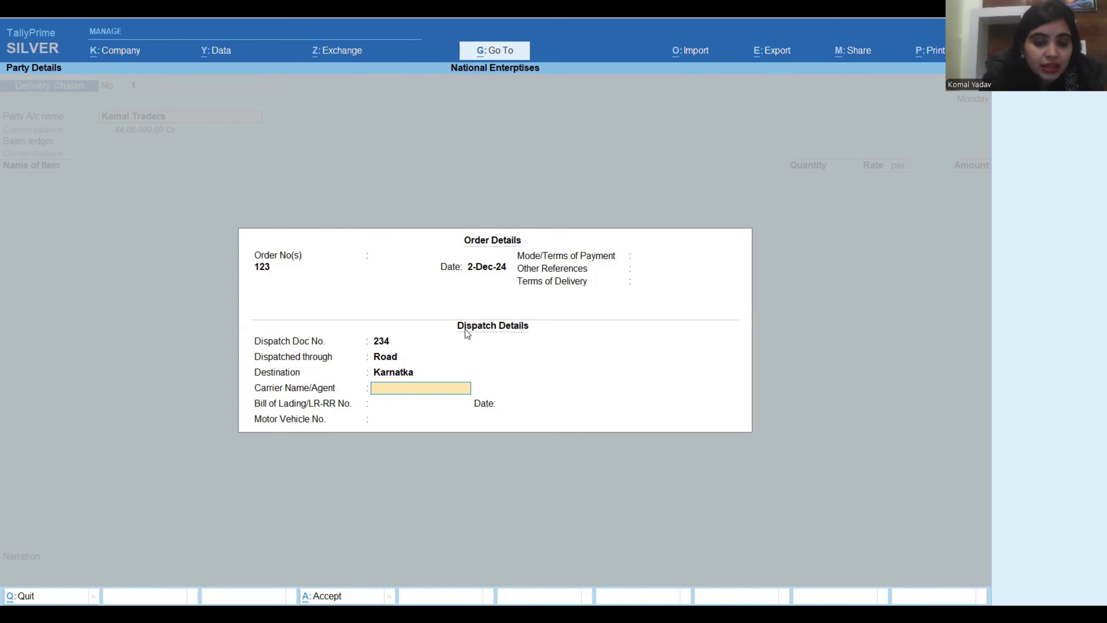
Enter the carrier agent's name and bill of lading number 2345 dated 2-Dec-24, leaving the motor vehicle number blank.
text(Ka)
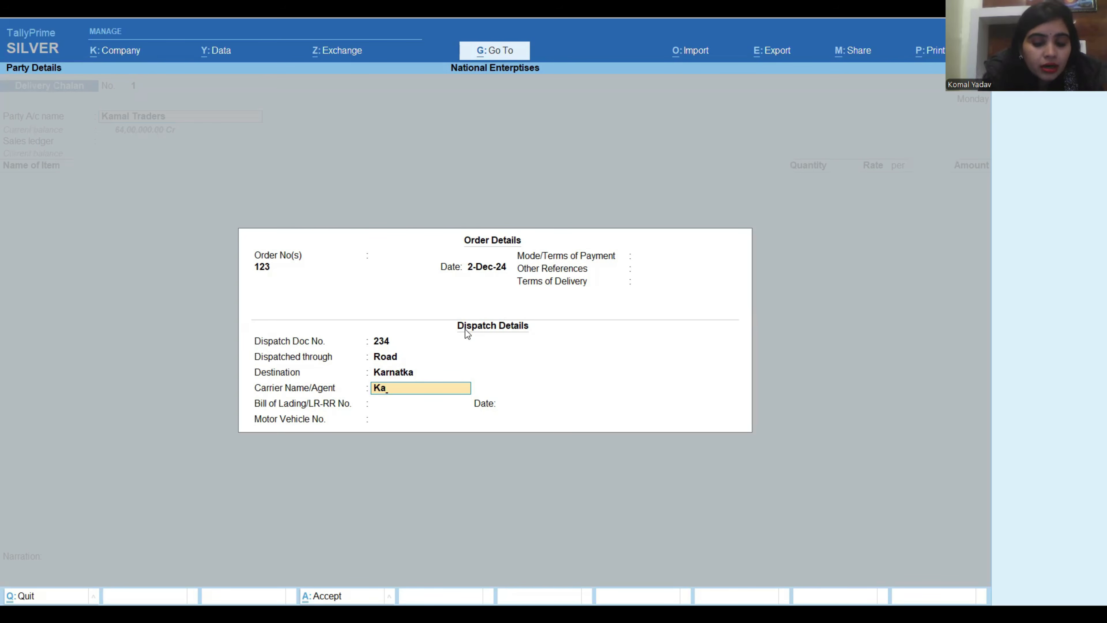
text(malkant)
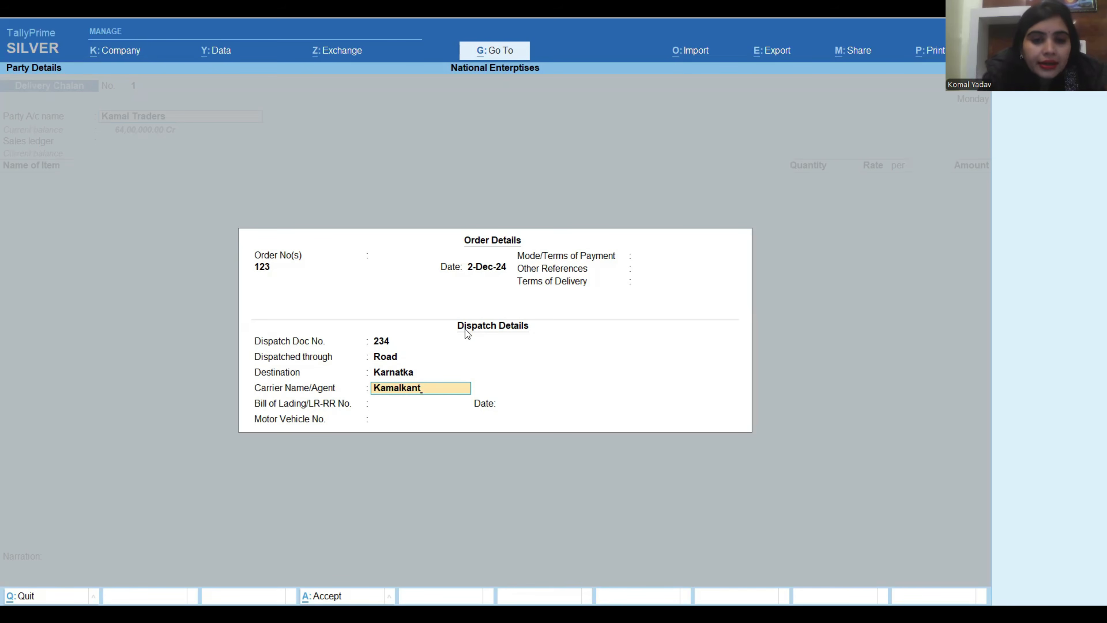
key(Return)
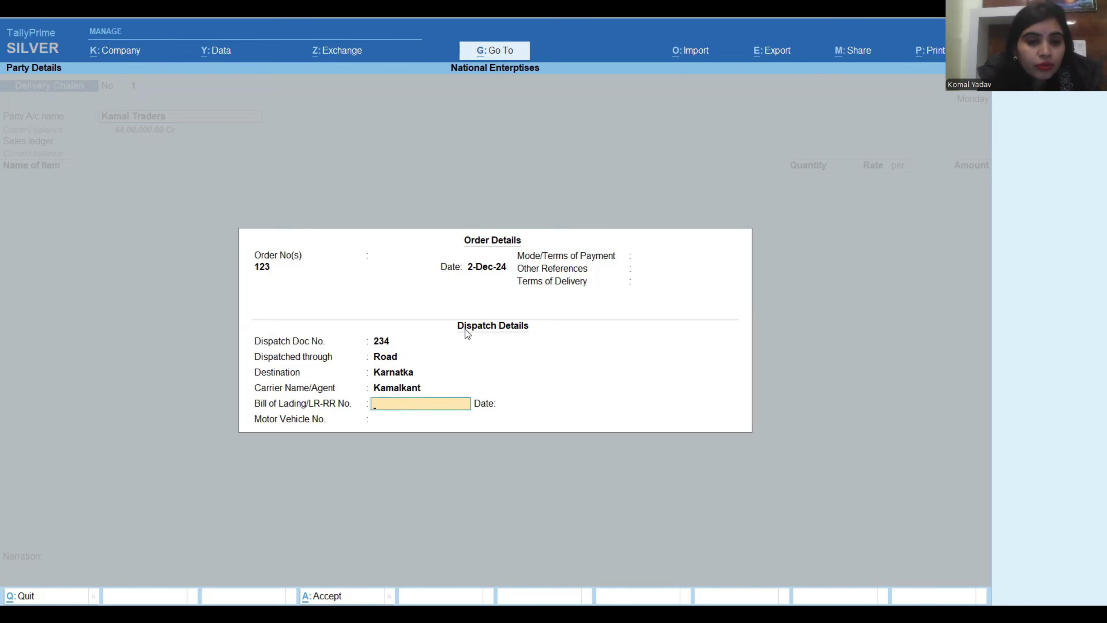
text(2)
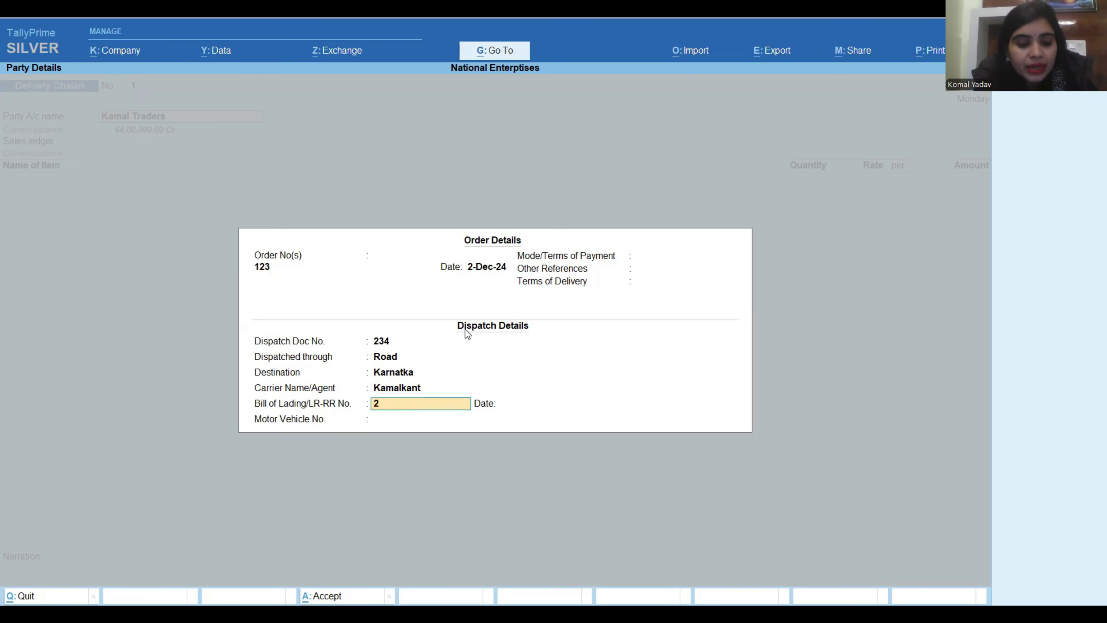
text(345)
key(Return)
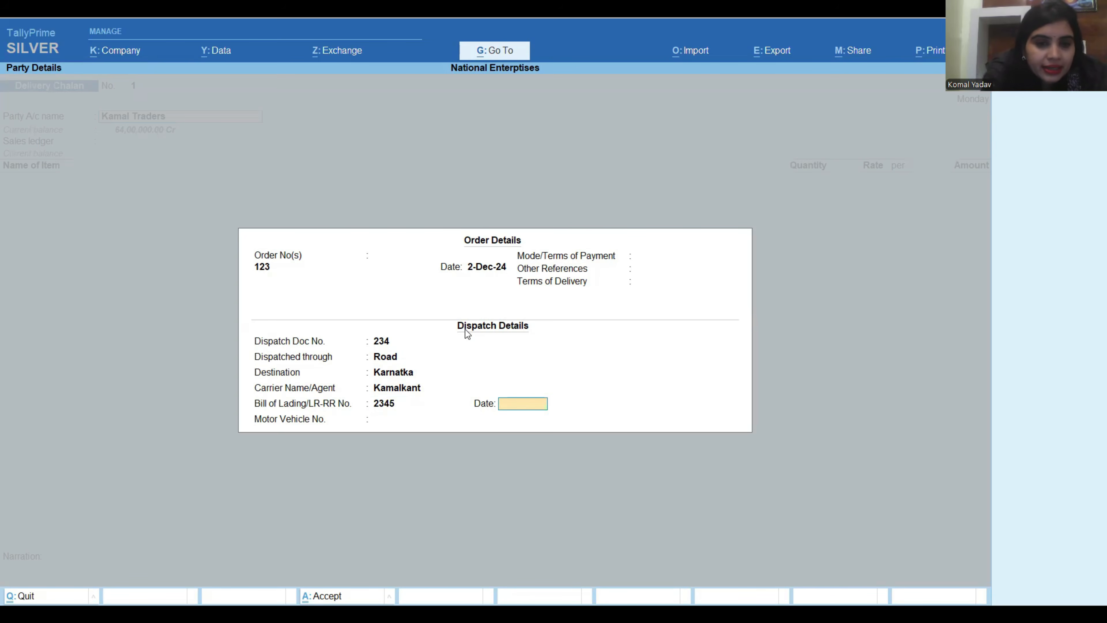
text(2.12)
key(Return)
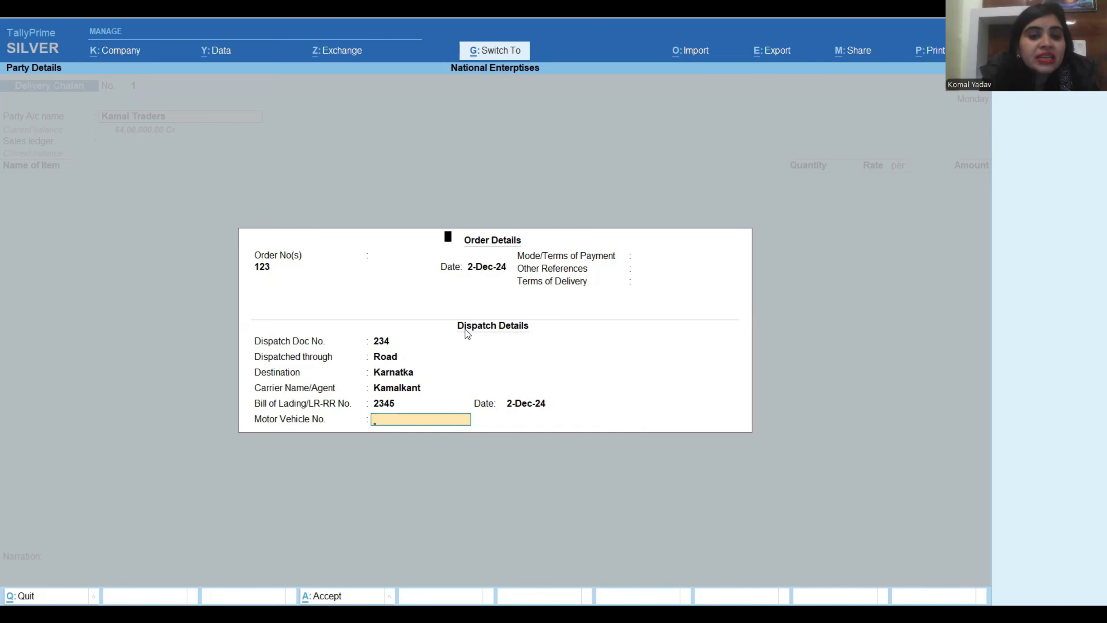
key(Return)
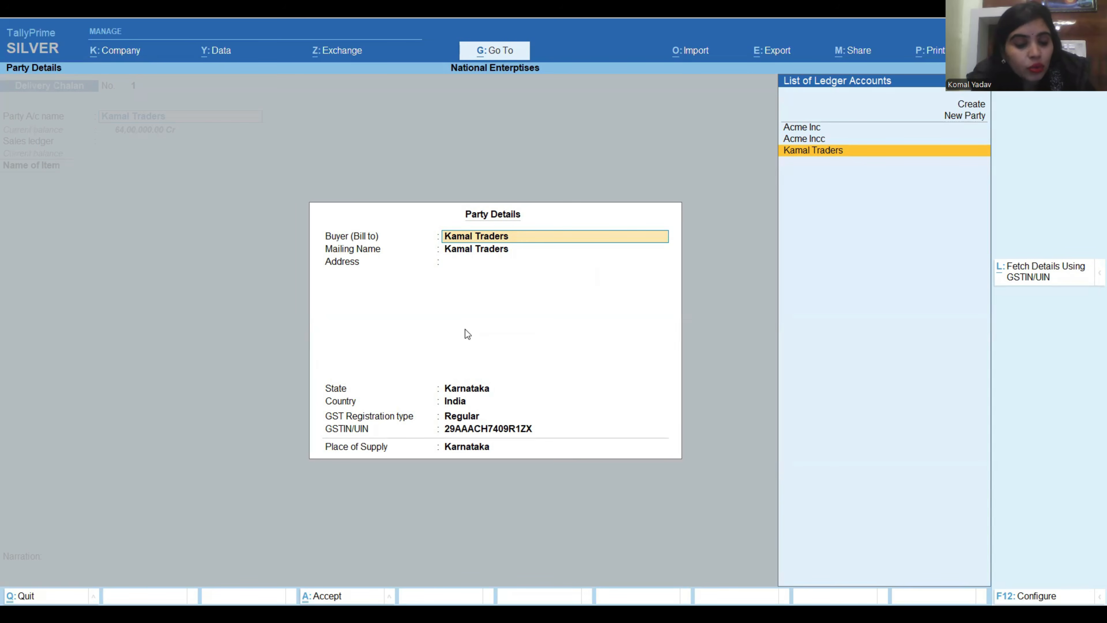
Accept the buyer's party details as they are and choose Gst Sales as the sales ledger.
key(ctrl)
key(ctrl+a)
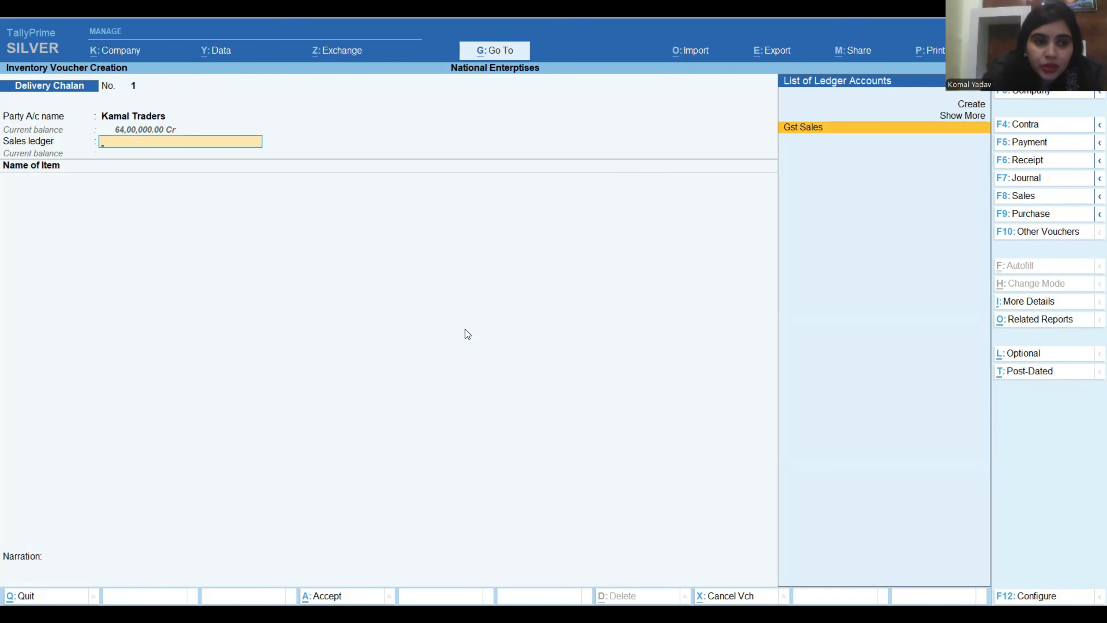
key(Return)
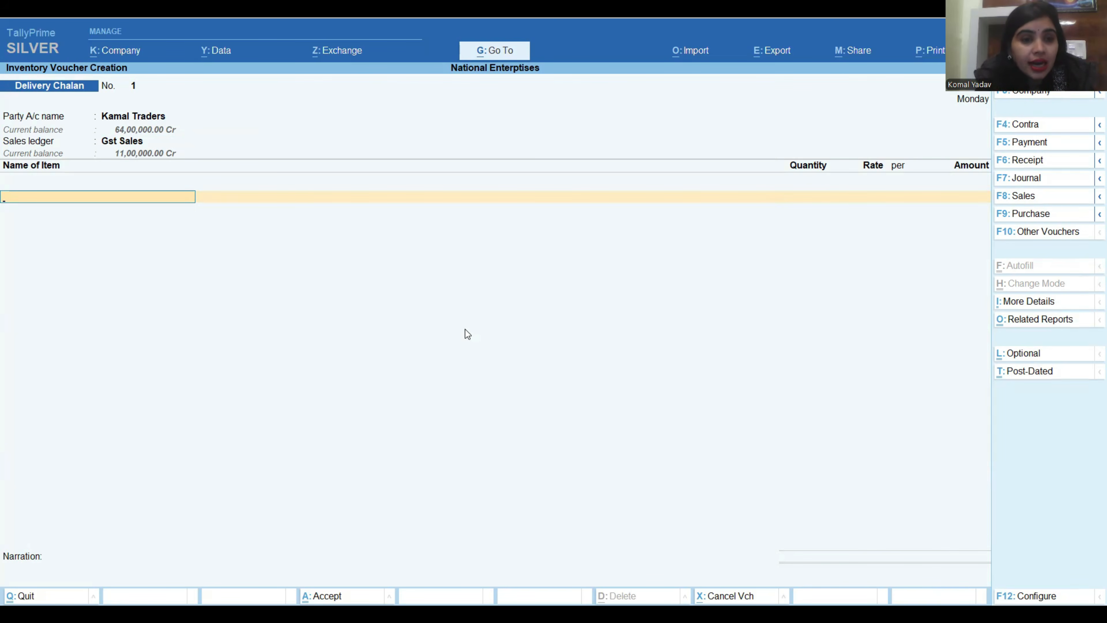
Add Khetan Fan as the stock item and set its tracking number to Not Applicable.
text(K)
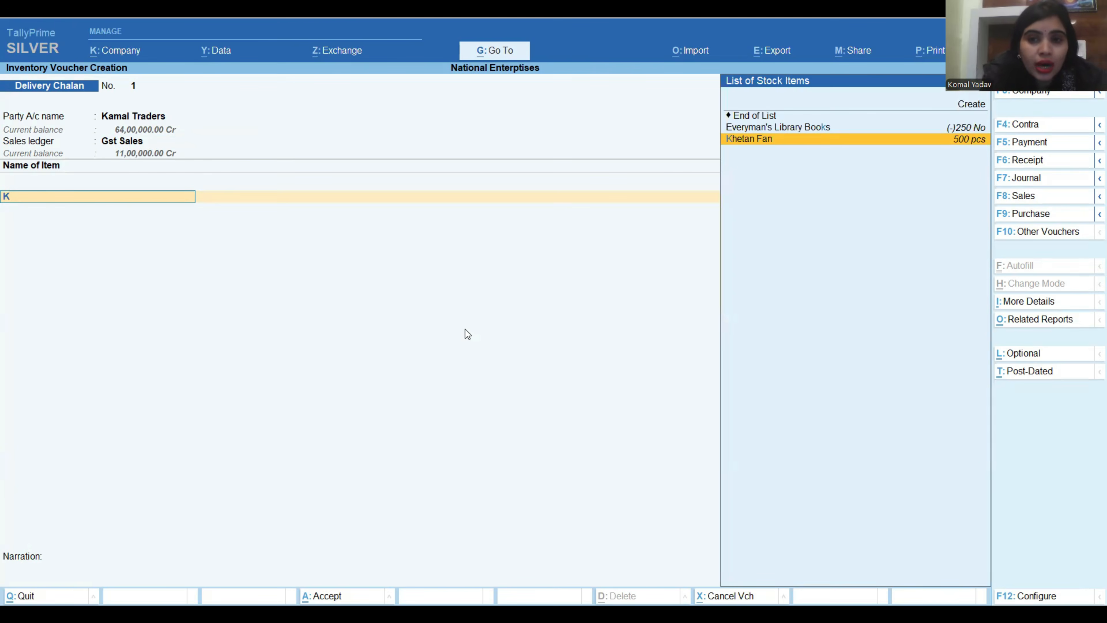
key(Return)
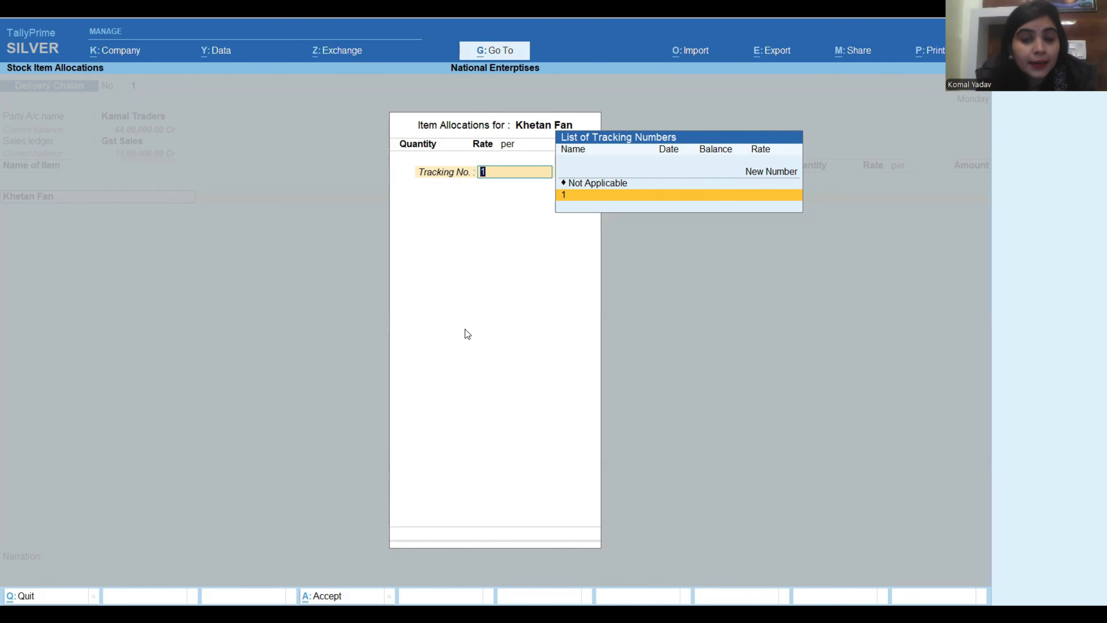
key(Up)
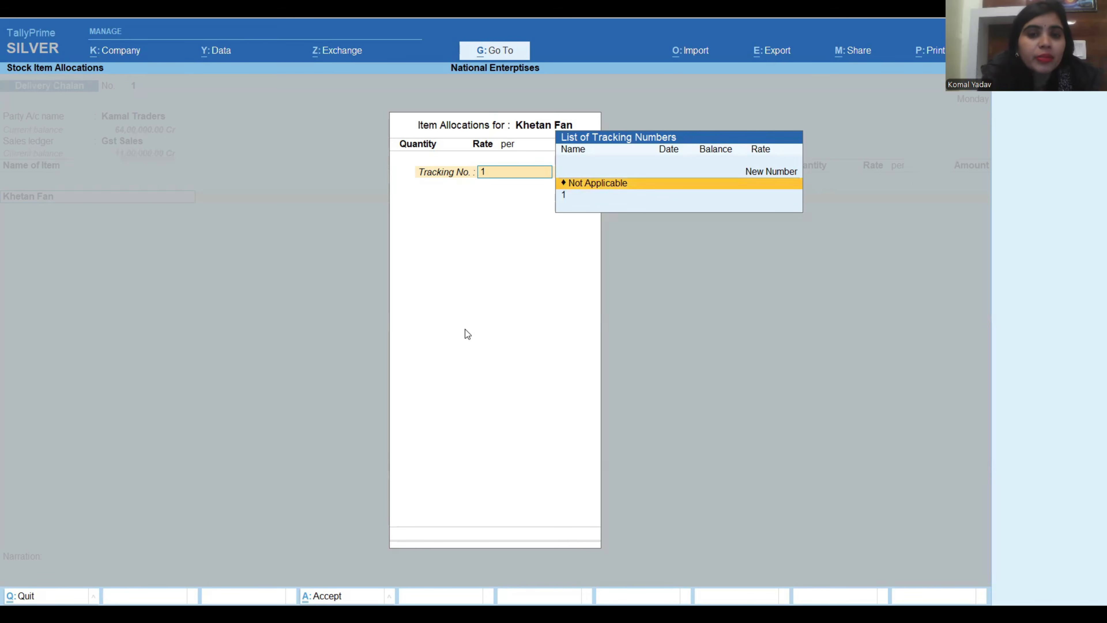
key(Return)
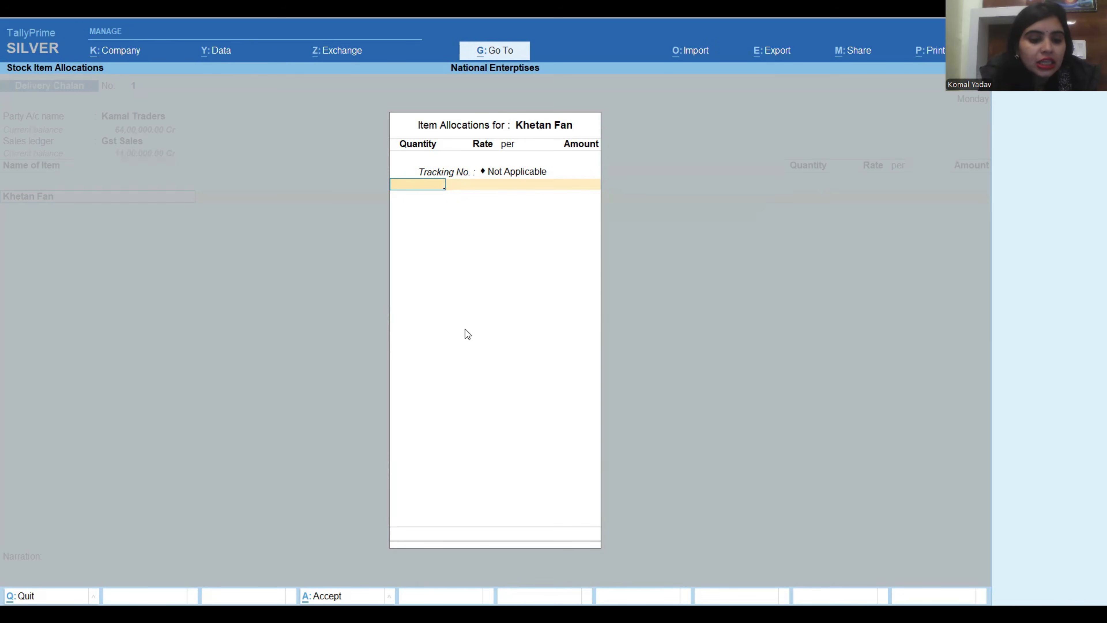
Set the Khetan Fan quantity to 50 pcs at a rate of 10,000 per piece and complete the item allocation.
text(50)
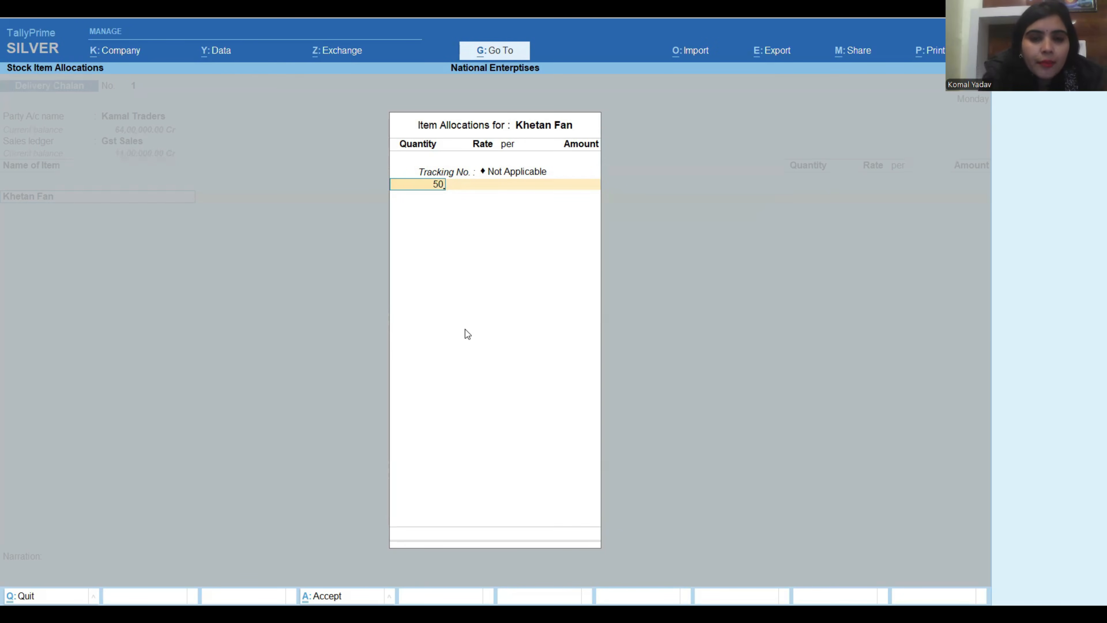
key(Return)
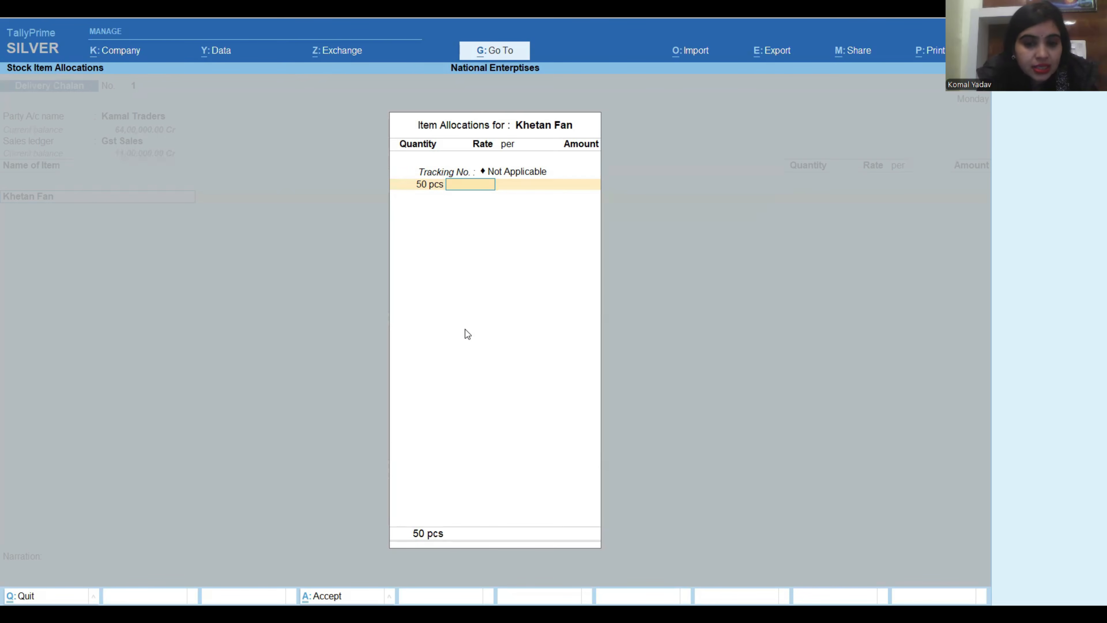
text(10000)
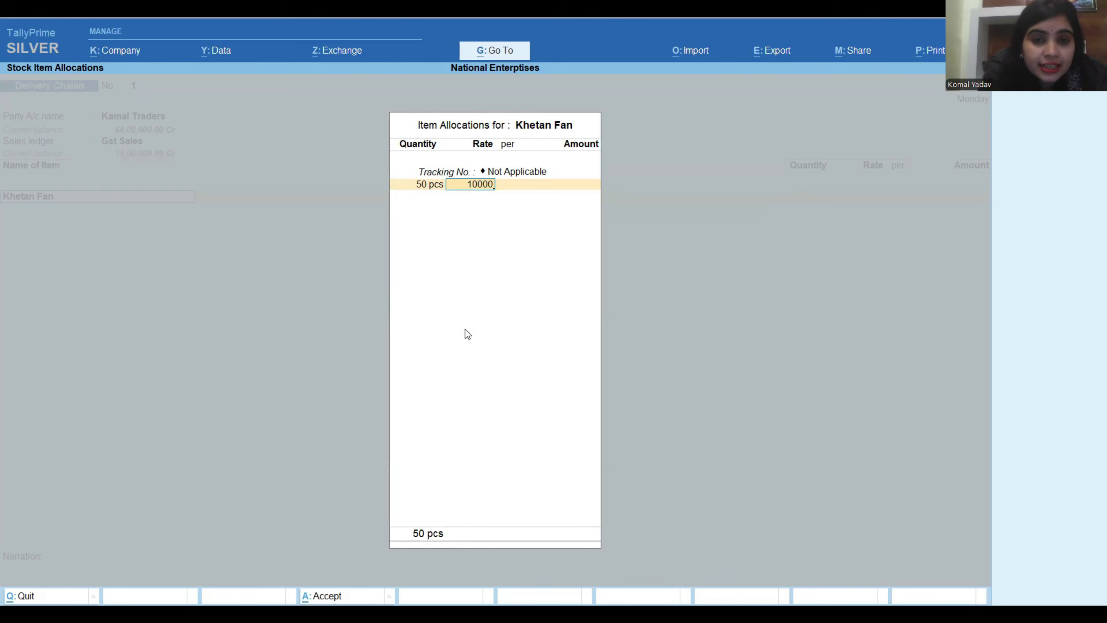
key(Return)
key(Return)
key(Return)
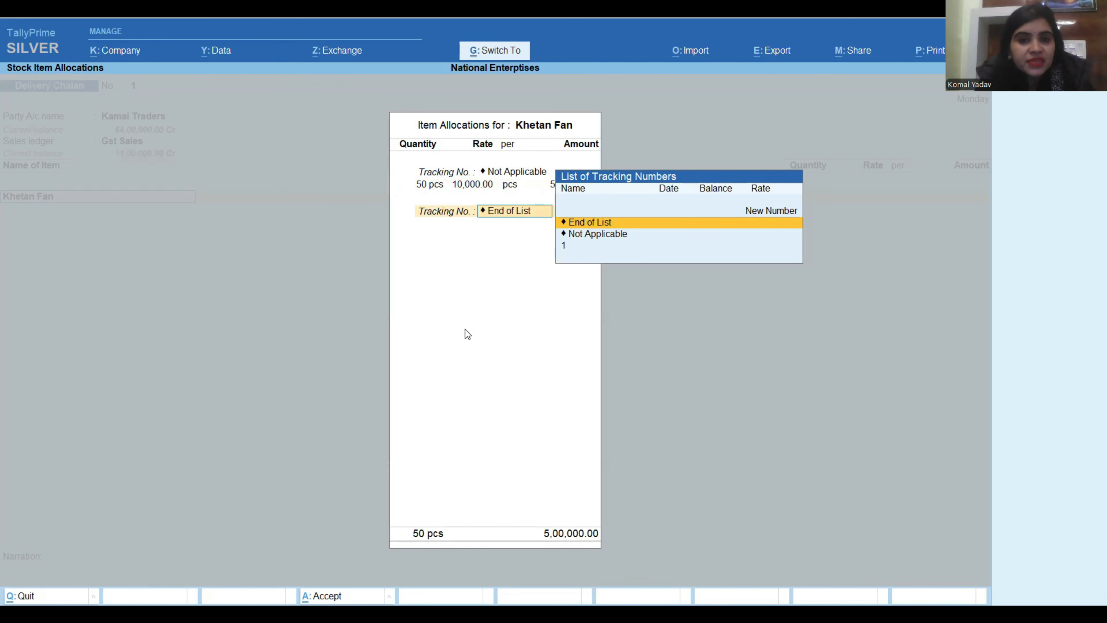
key(Return)
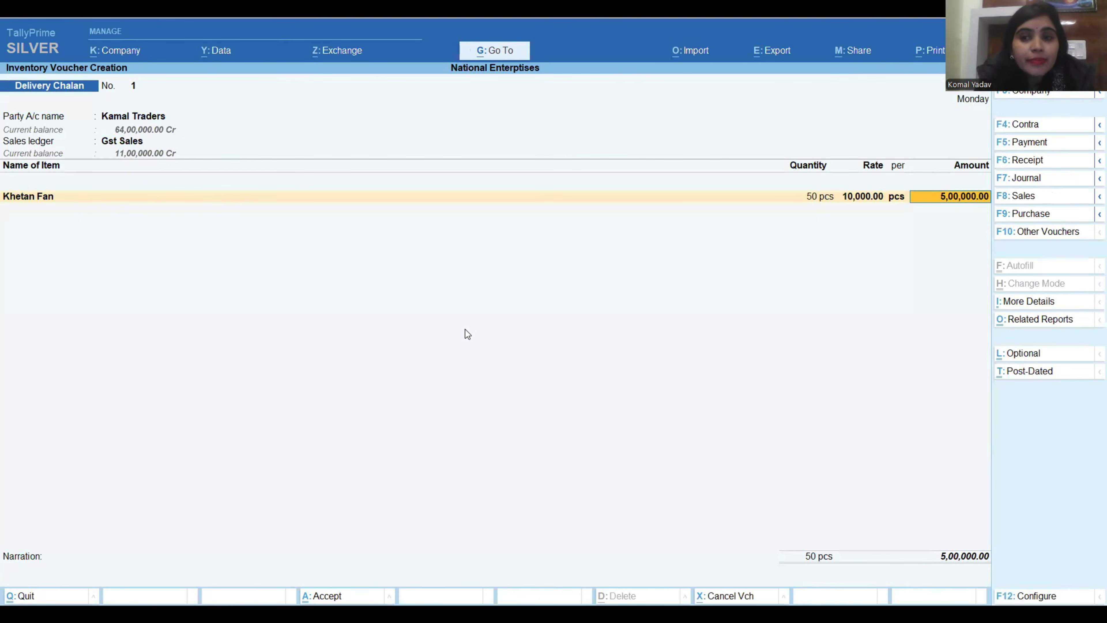
key(Return)
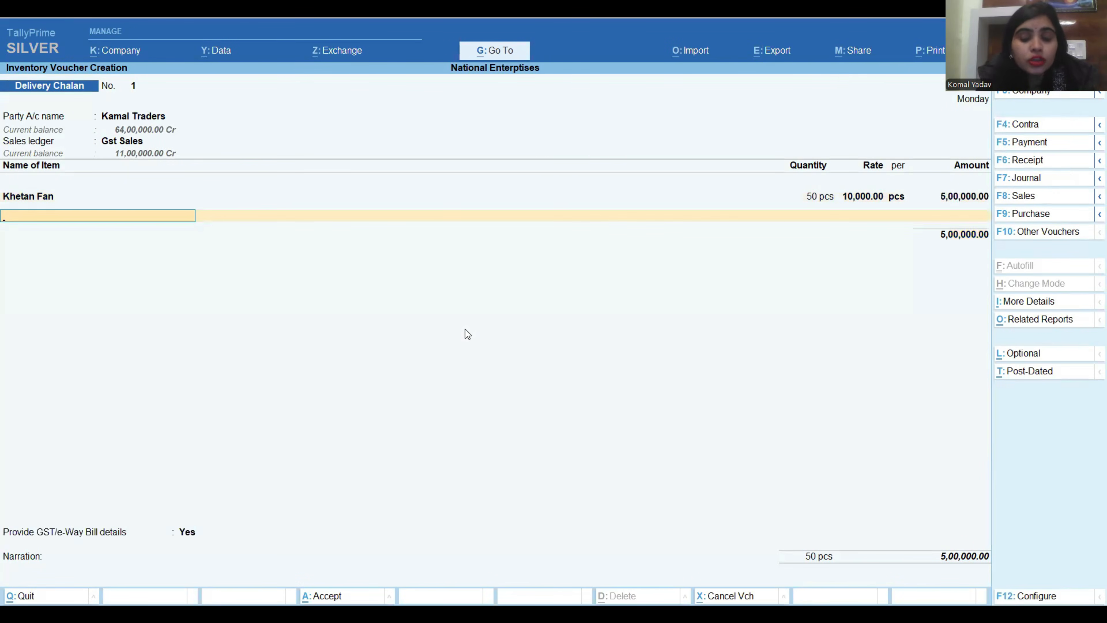
End the item list and add the Cgst and Sgst tax ledgers with their calculated amounts.
key(Return)
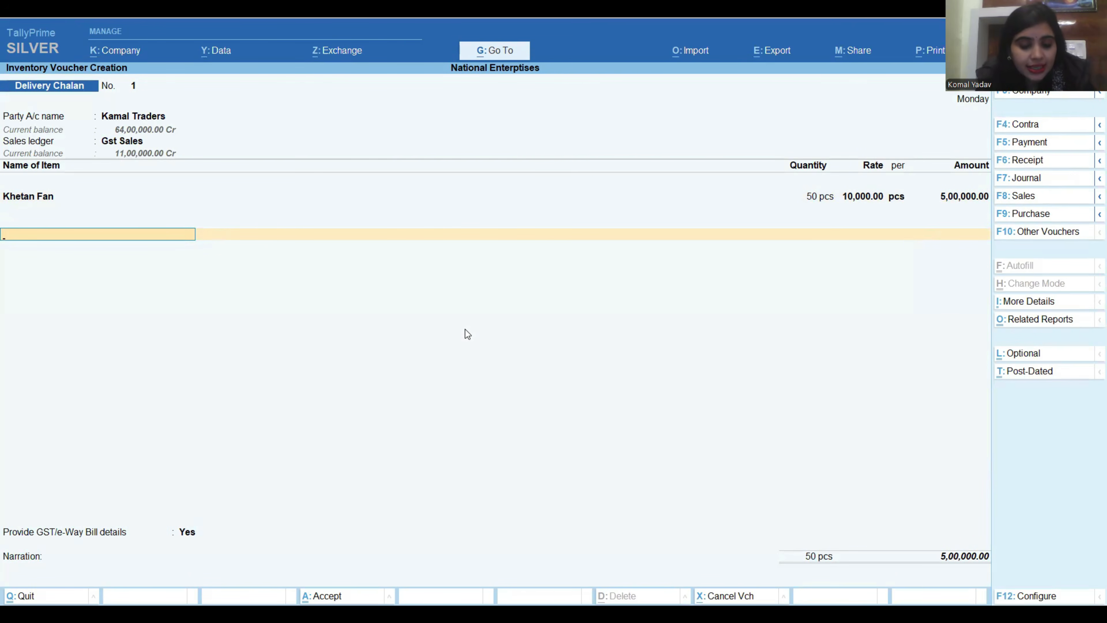
text(C)
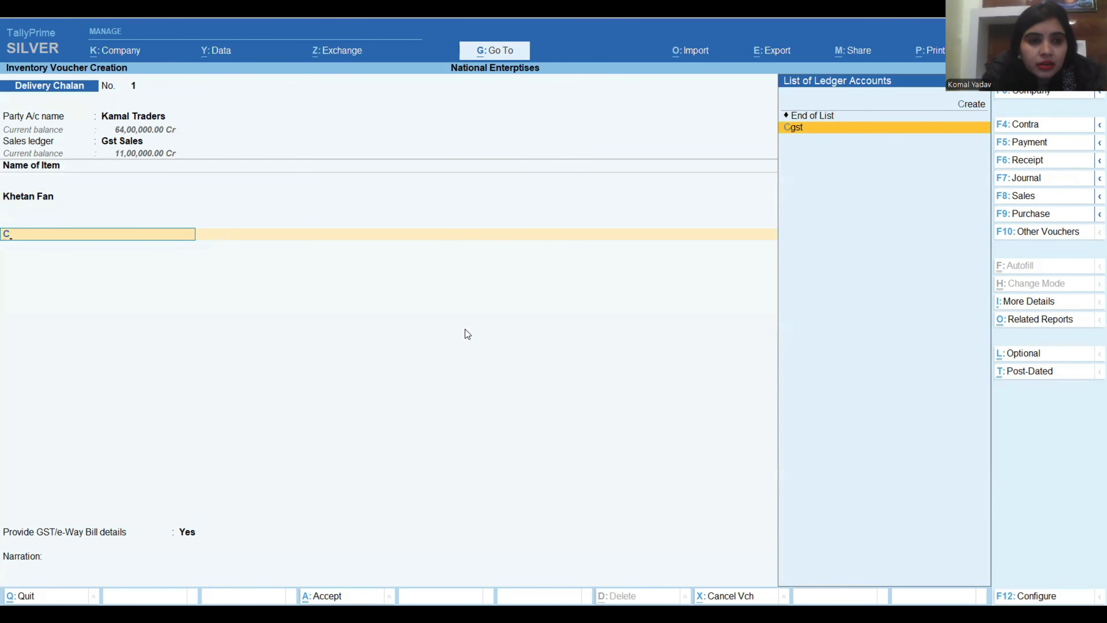
key(Return)
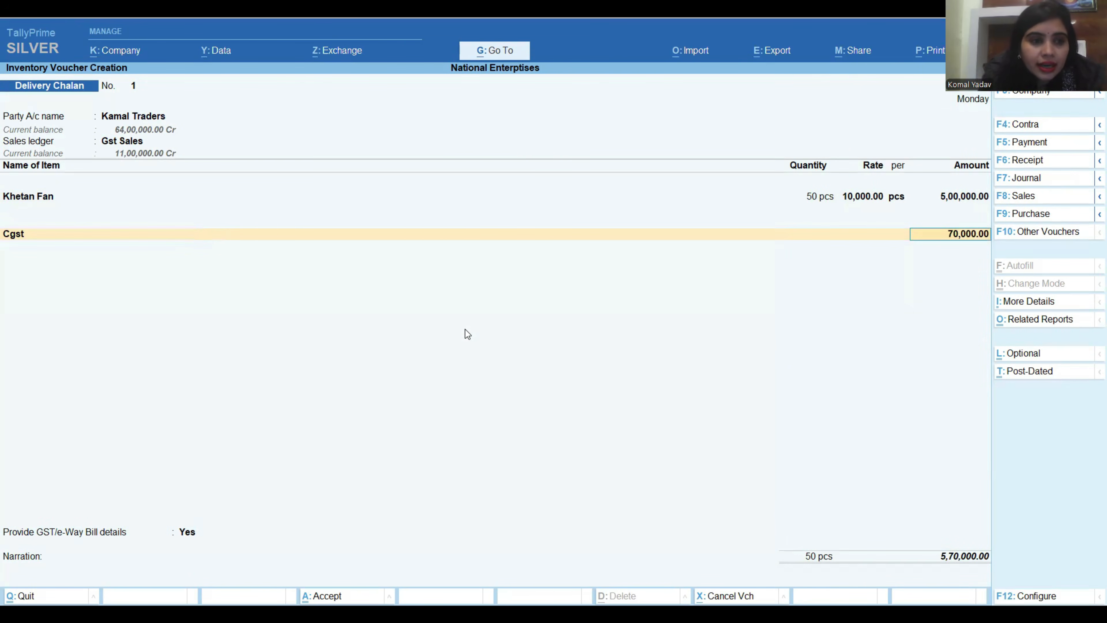
key(Return)
text(S)
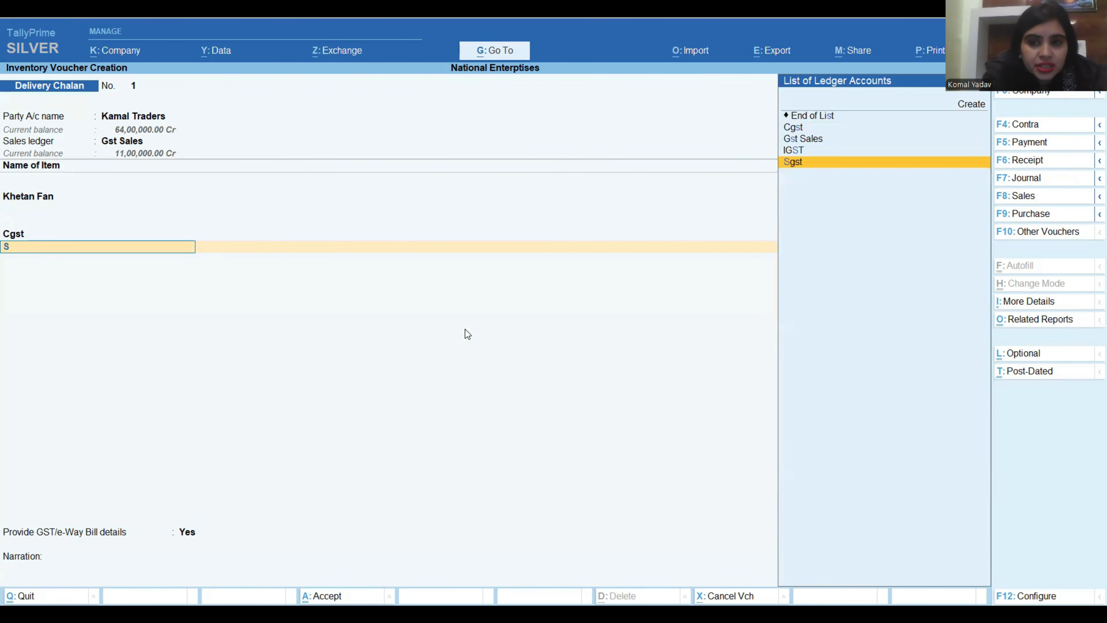
key(Return)
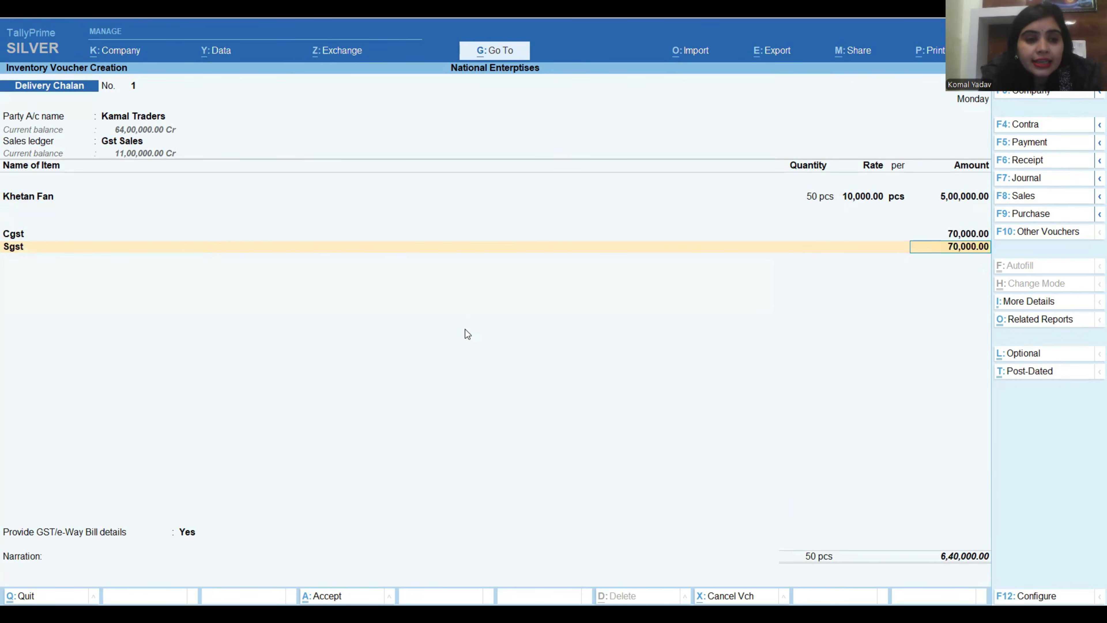
key(Return)
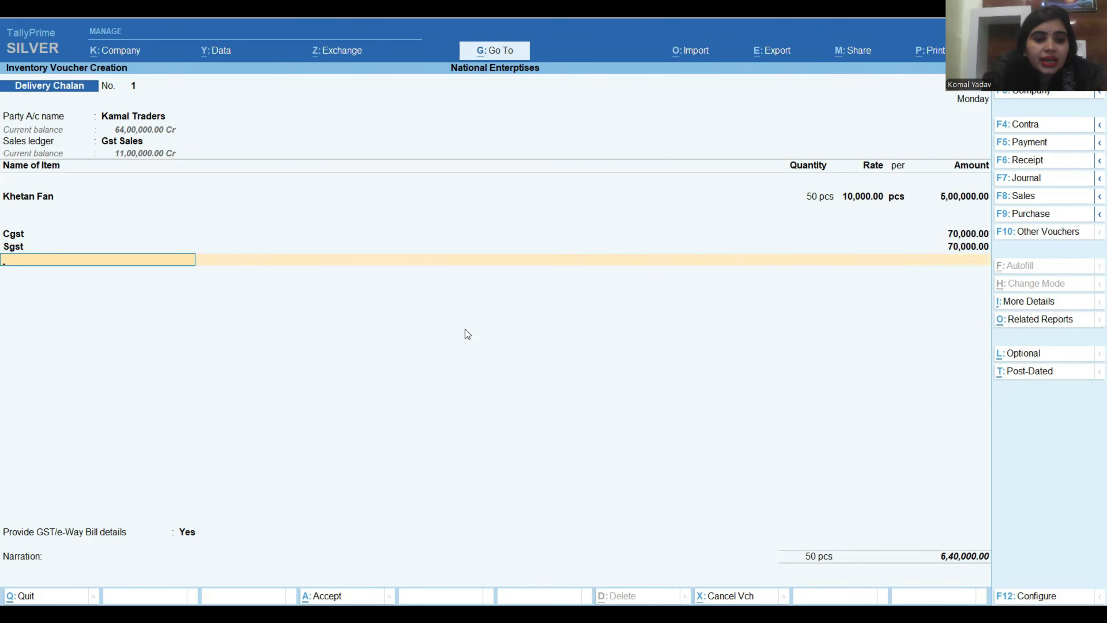
End the tax ledger list and set Provide GST/e-Way Bill details to No.
key(Return)
key(Up)
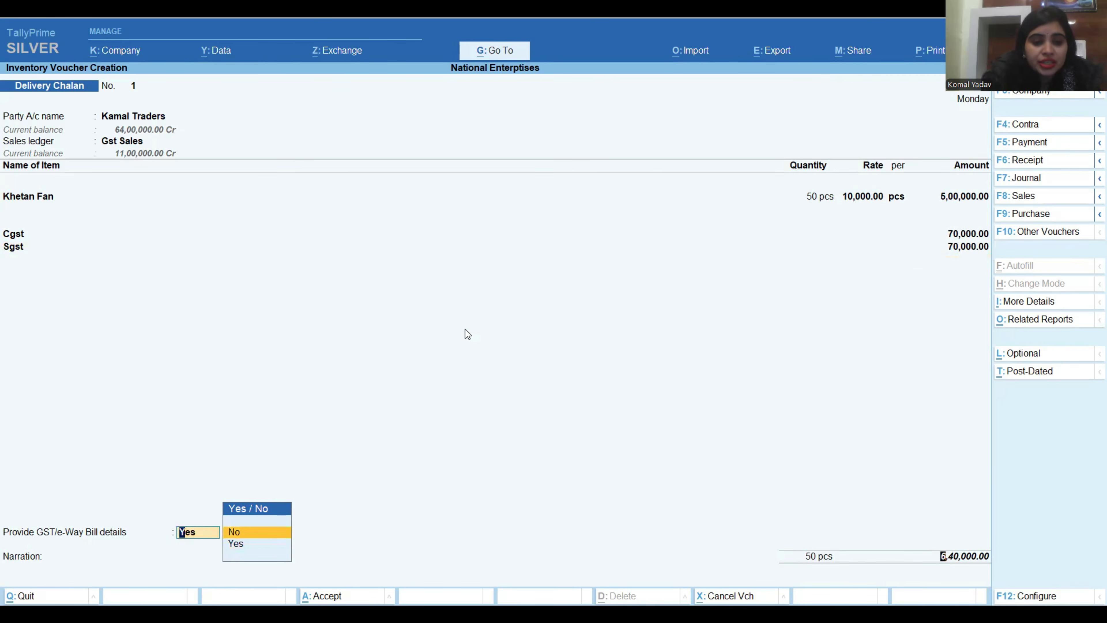
key(Return)
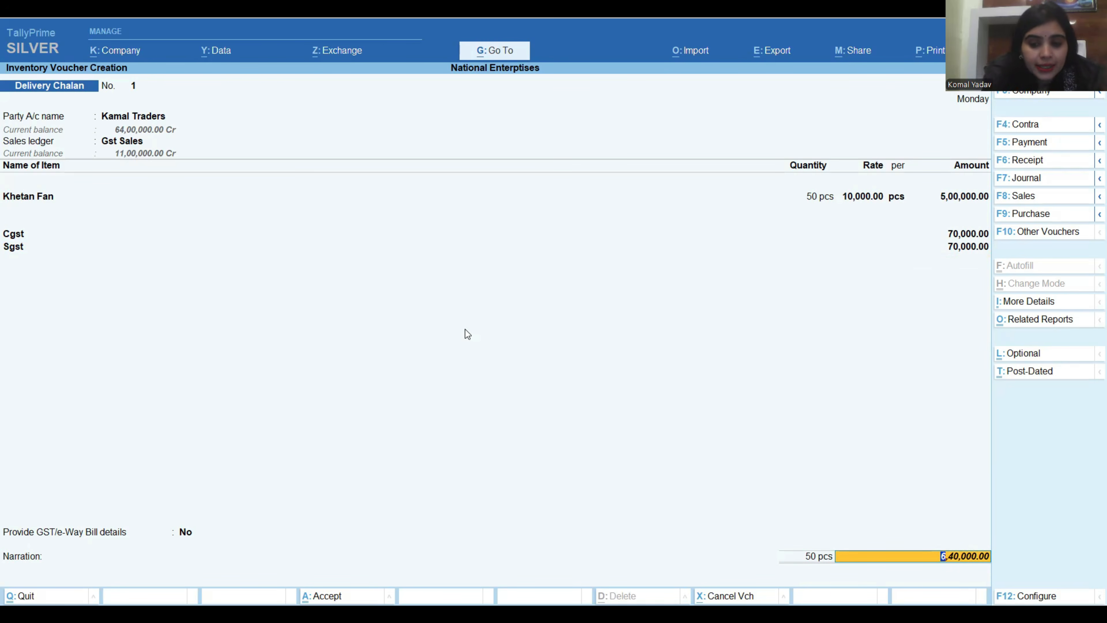
Save the delivery chalan with the narration left blank and return to the Gateway of Tally.
key(Return)
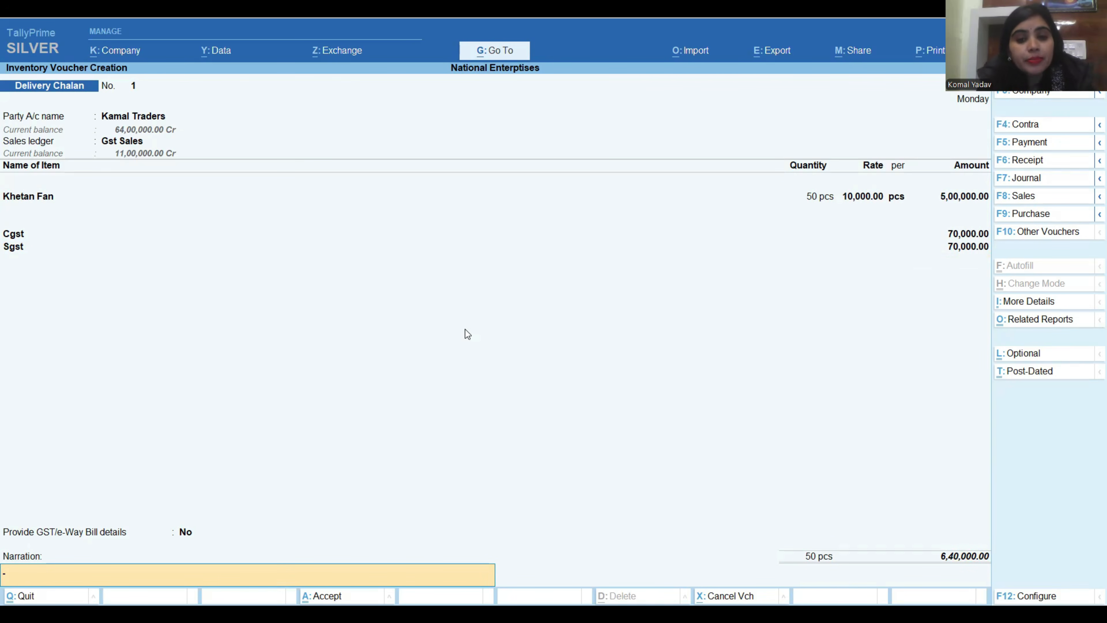
key(Return)
key(y)
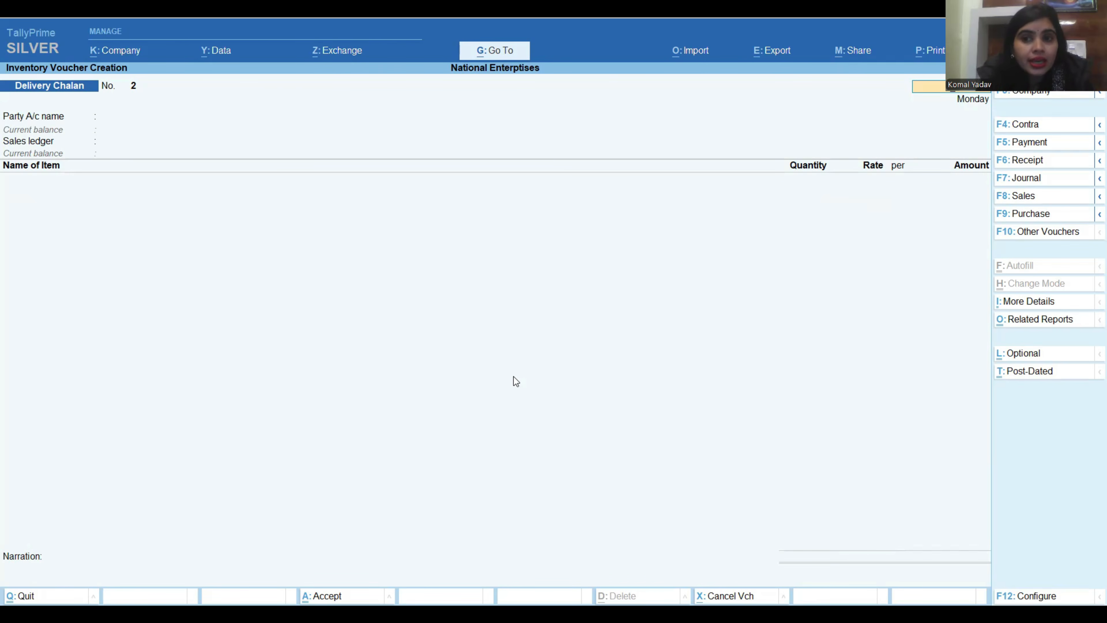
key(Escape)
key(y)
key(Escape)
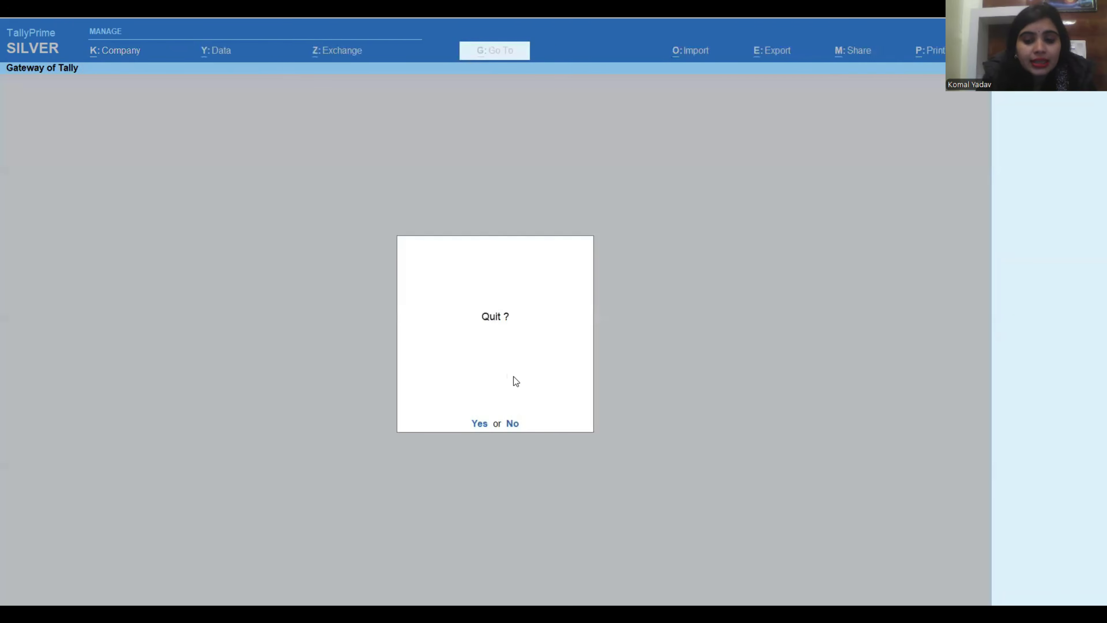
key(n)
key(Down)
key(Down)
key(Down)
key(Down)
key(Down)
key(Return)
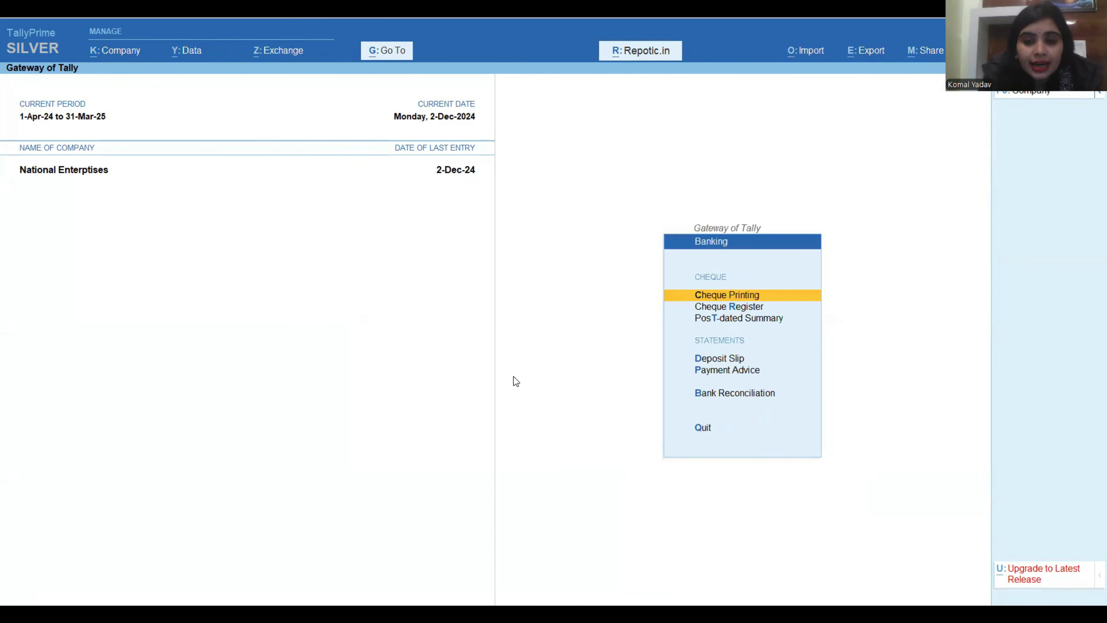
key(Down)
key(Escape)
Open the Khetan Fan delivery chalan from the Day Book for alteration.
key(Up)
key(Return)
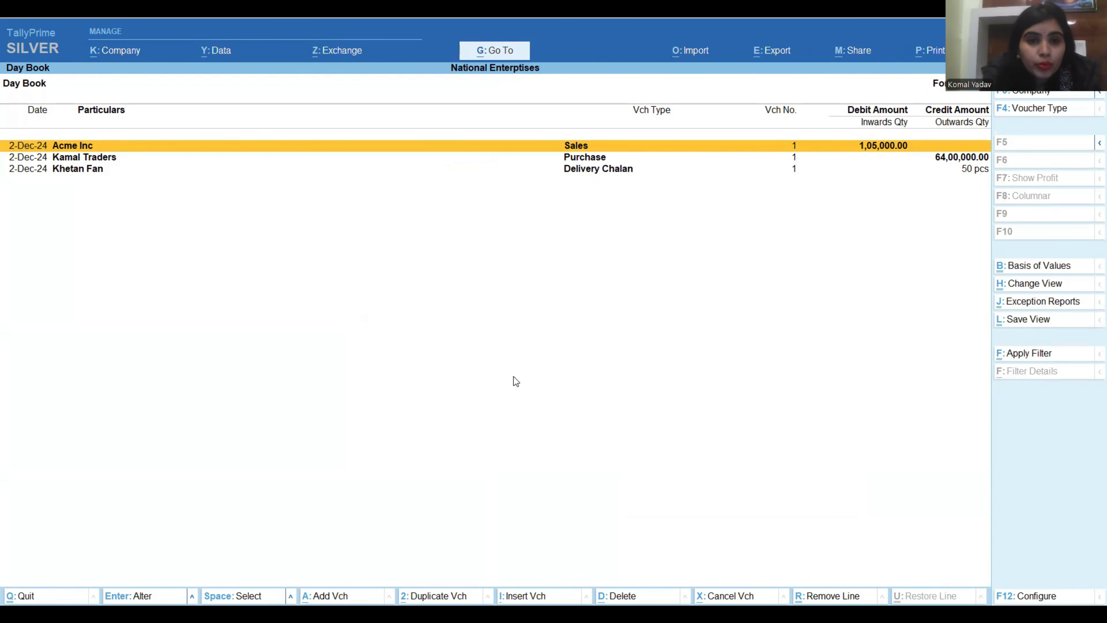
key(Down)
key(Down)
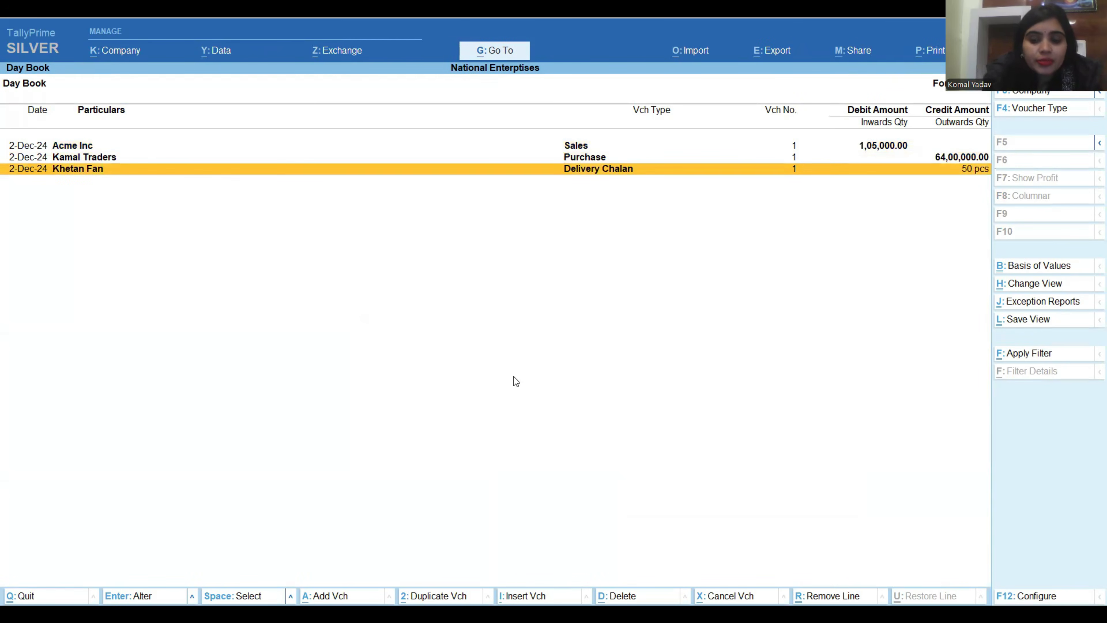
key(Return)
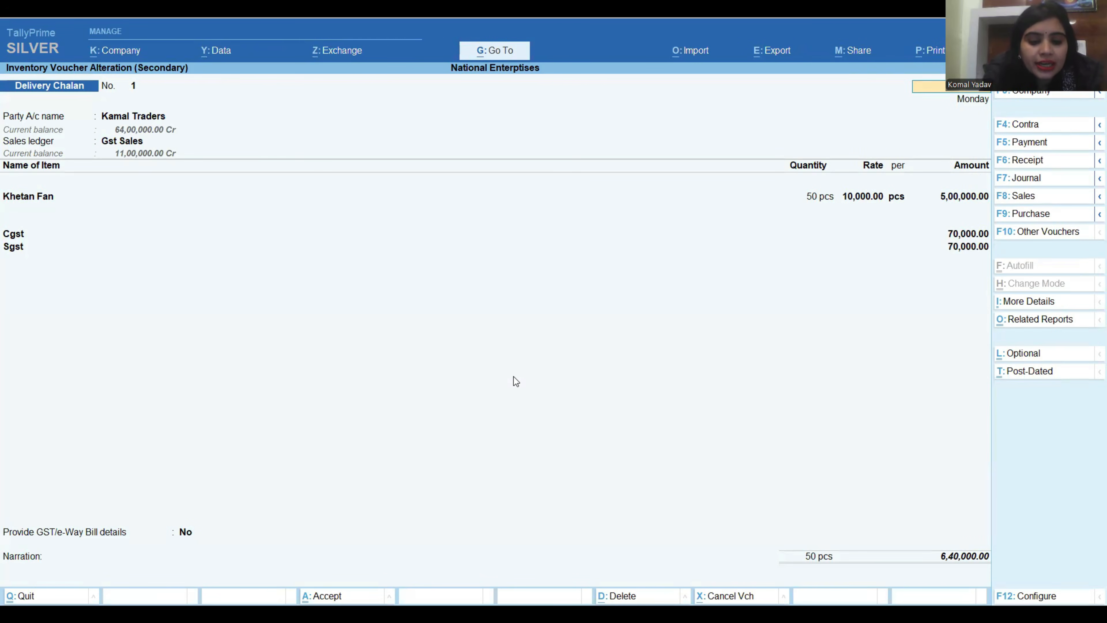
Open the print configuration for the current delivery chalan voucher.
key(alt+p)
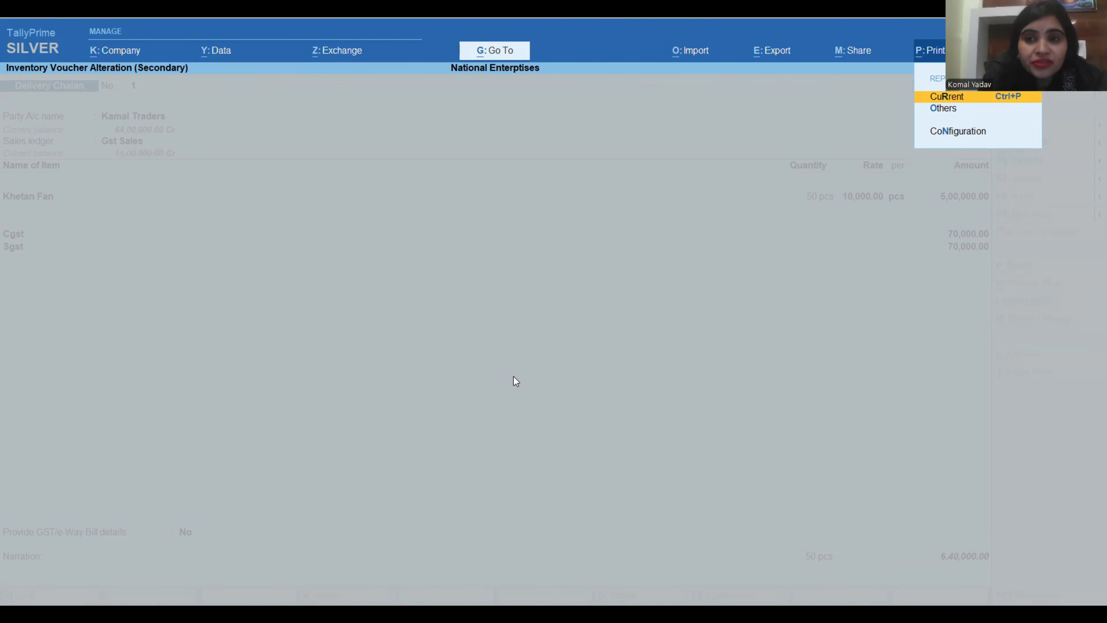
key(Return)
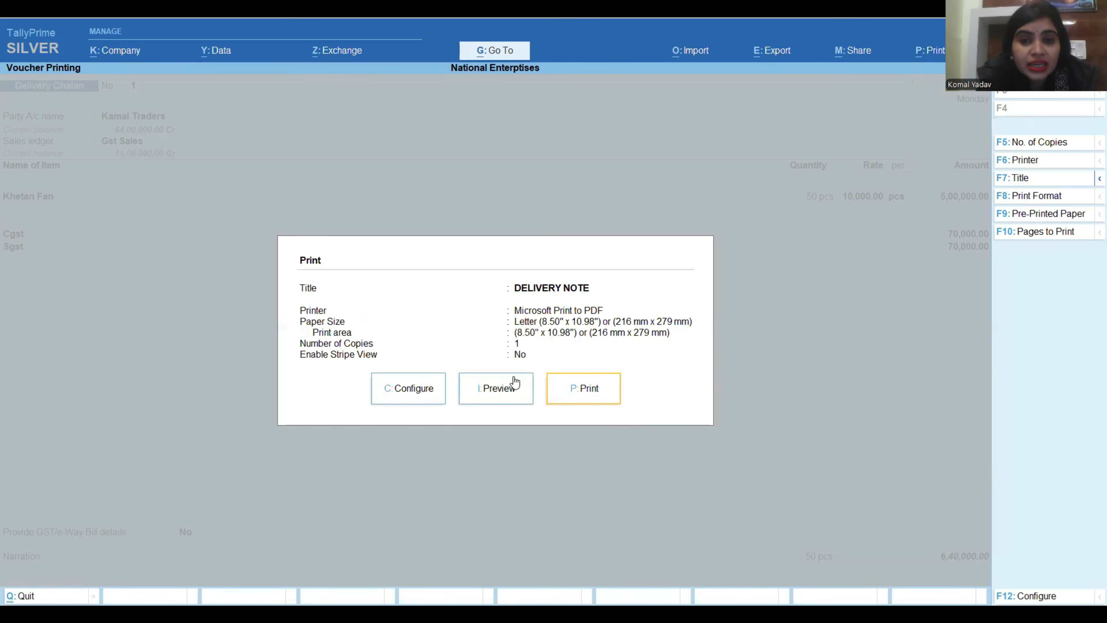
click(515, 383)
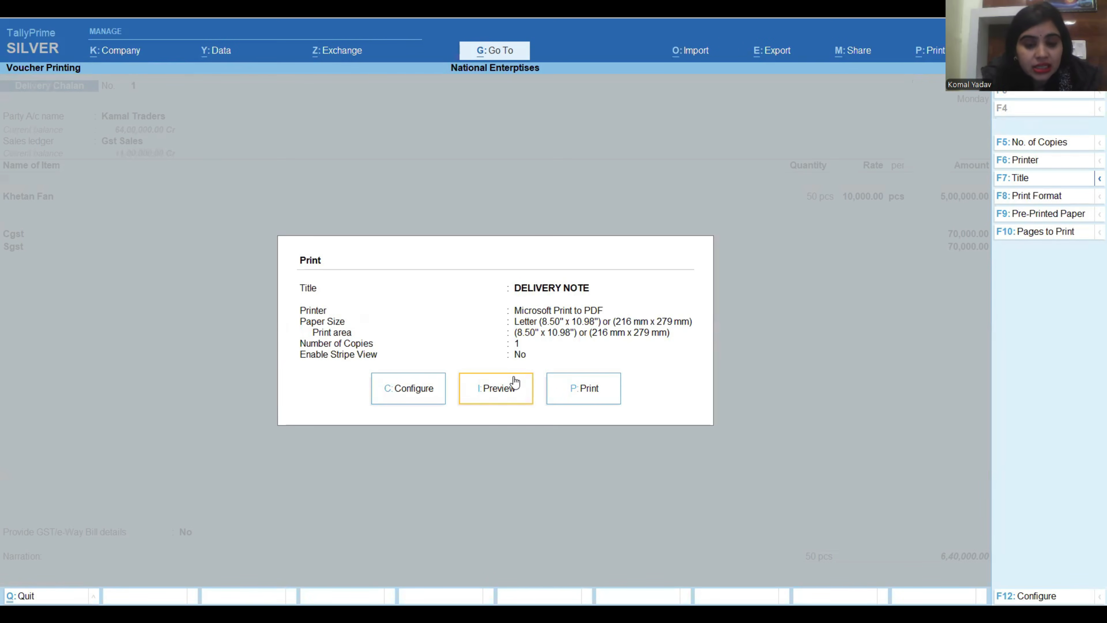
key(Left)
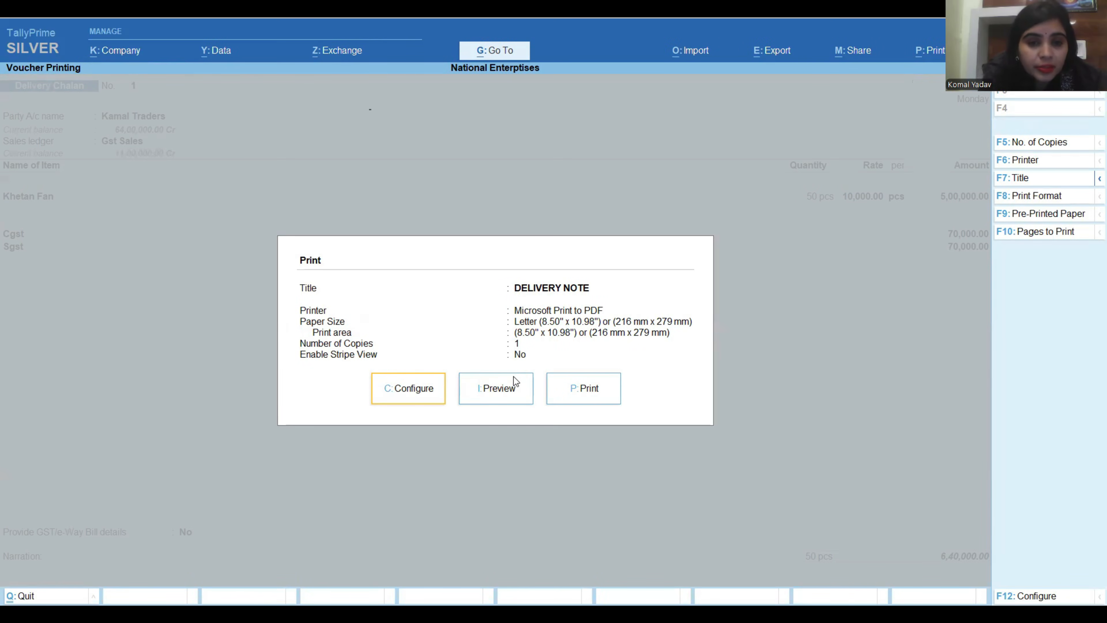
key(Return)
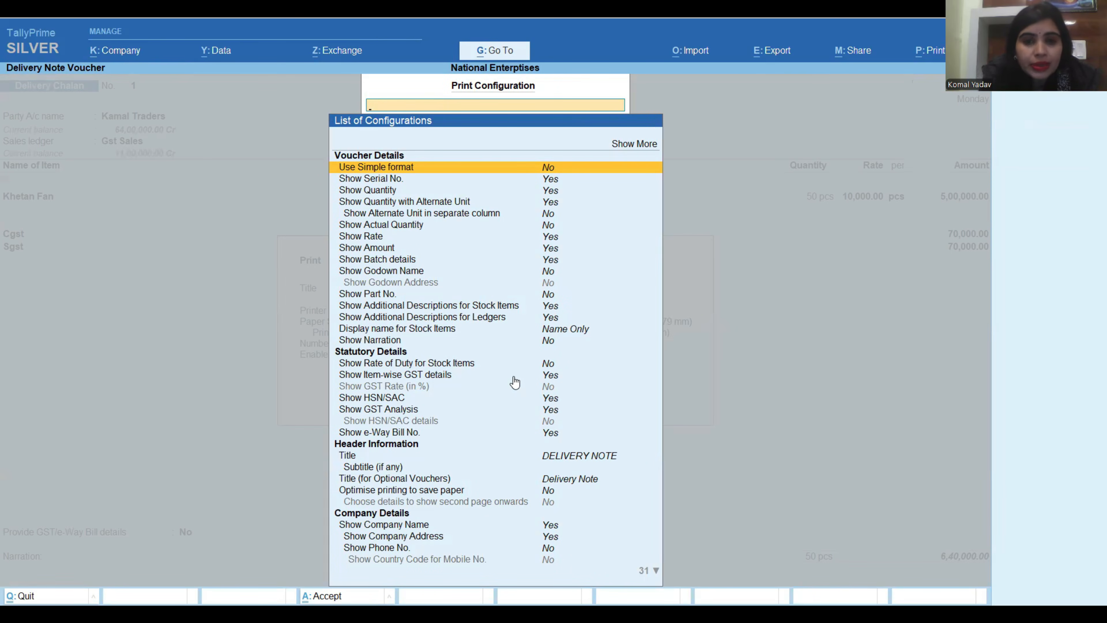
Set both the print Title and the Title (for Optional Vouchers) to Delivery Chalan and leave the configuration.
key(Down)
key(Down)
key(Down)
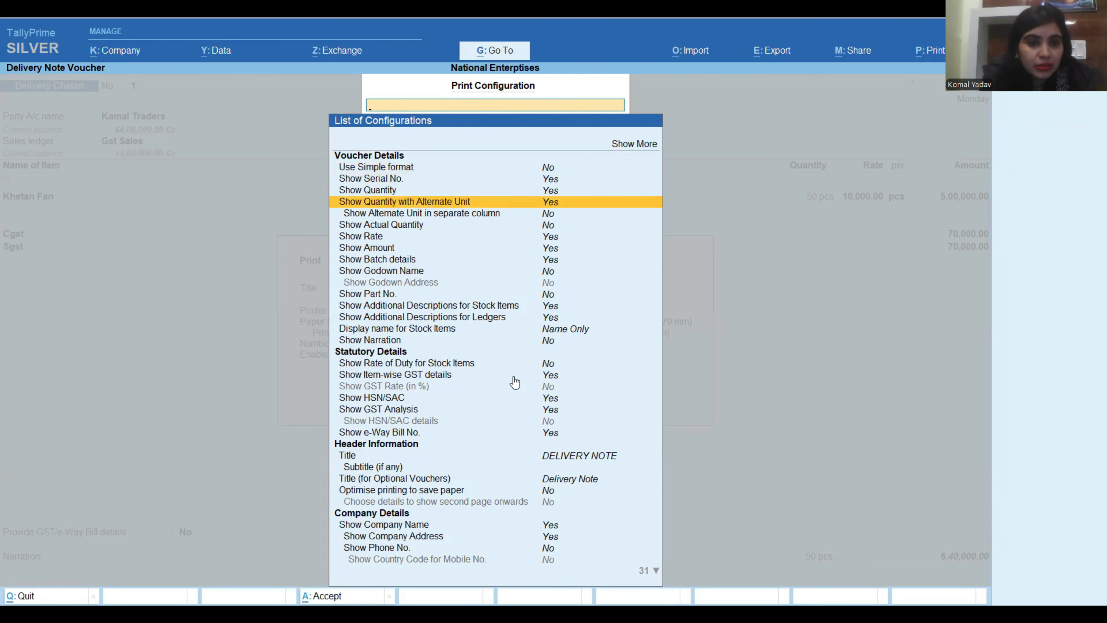
key(Down)
key(Down)
key(Down)
key(Down)
key(Down)
key(Down)
key(Down)
key(Down)
key(Down)
key(Down)
key(Down)
key(Down)
key(Down)
key(Down)
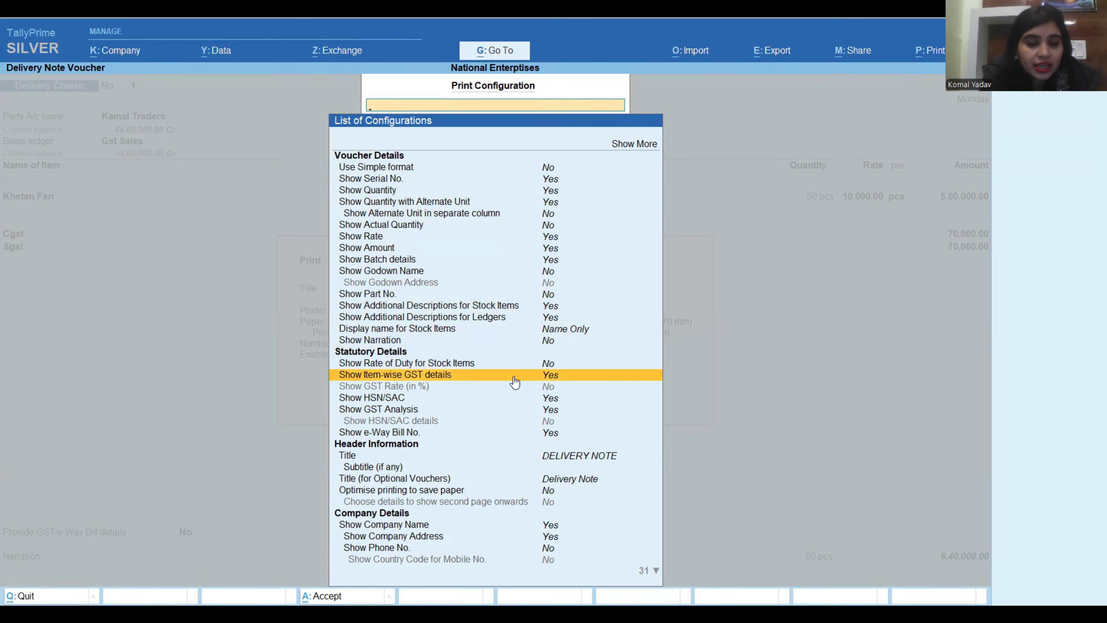
key(Down)
key(Down)
key(Down)
key(Down)
key(Down)
key(Down)
key(Down)
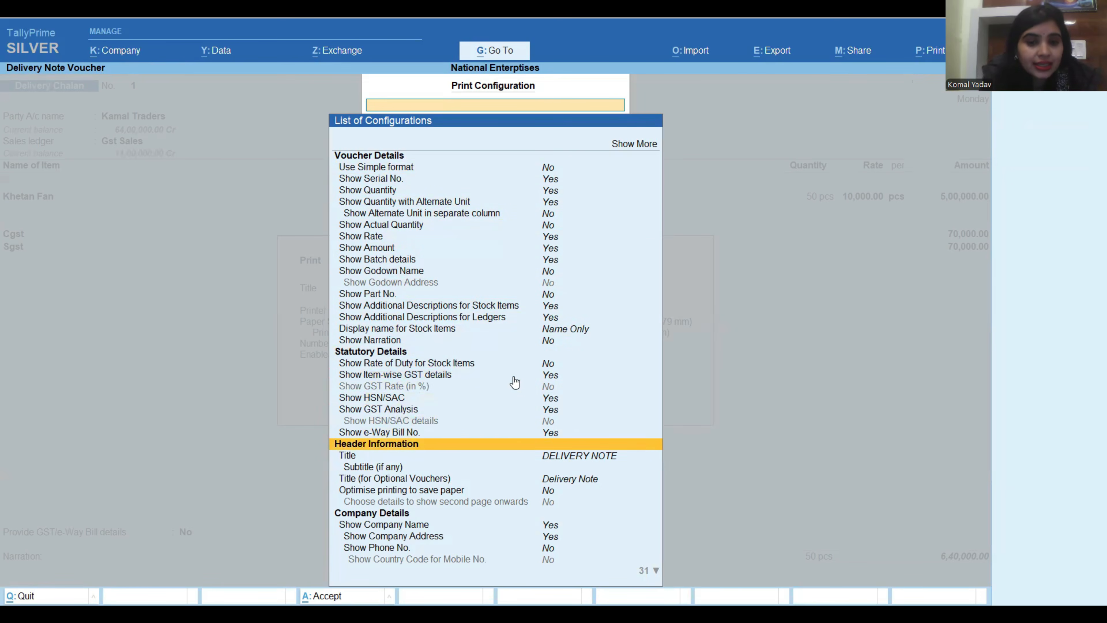
key(Down)
key(Down)
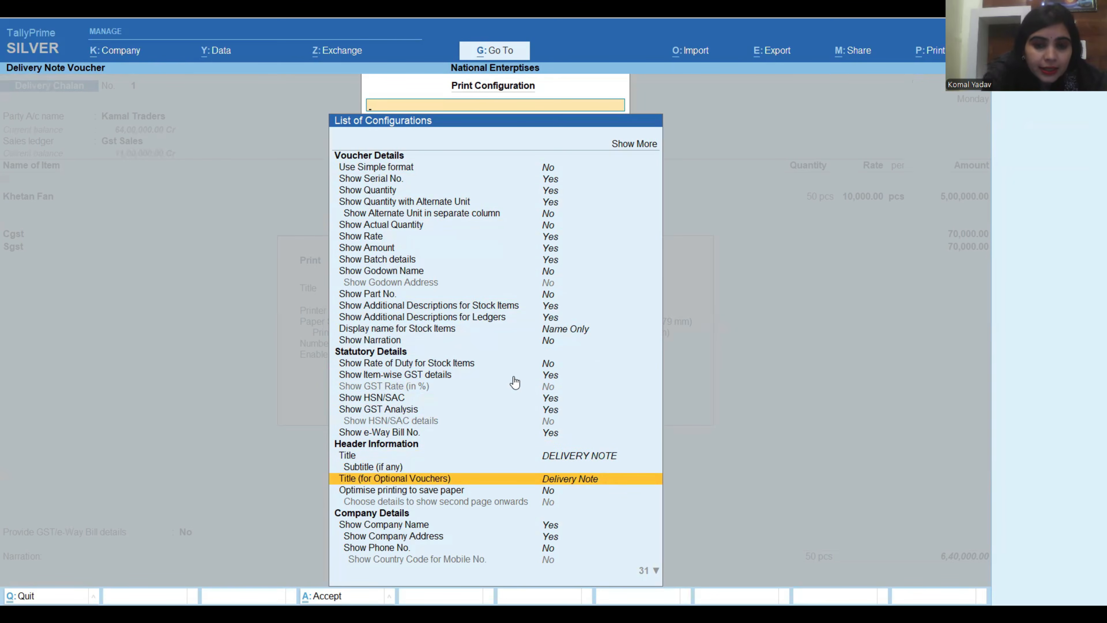
key(Return)
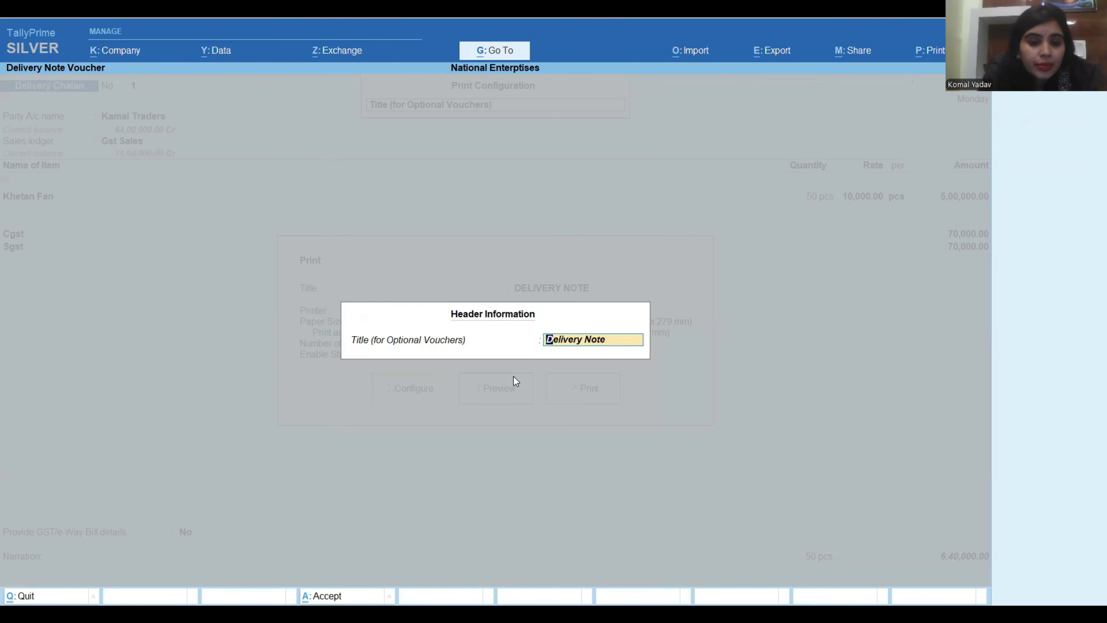
text(Delivery Chalan)
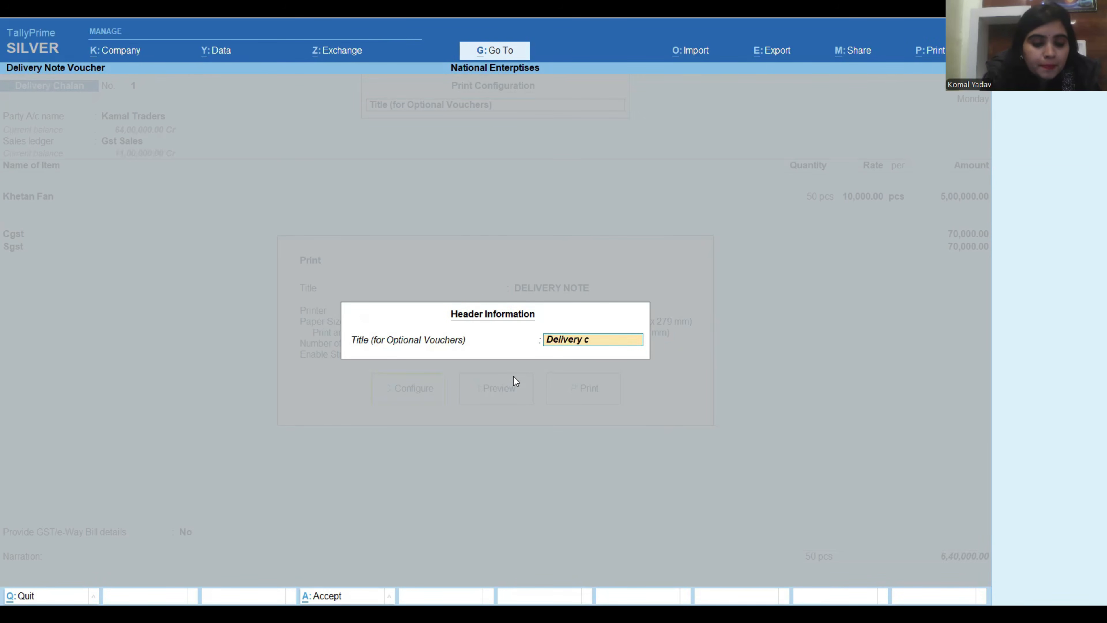
key(Return)
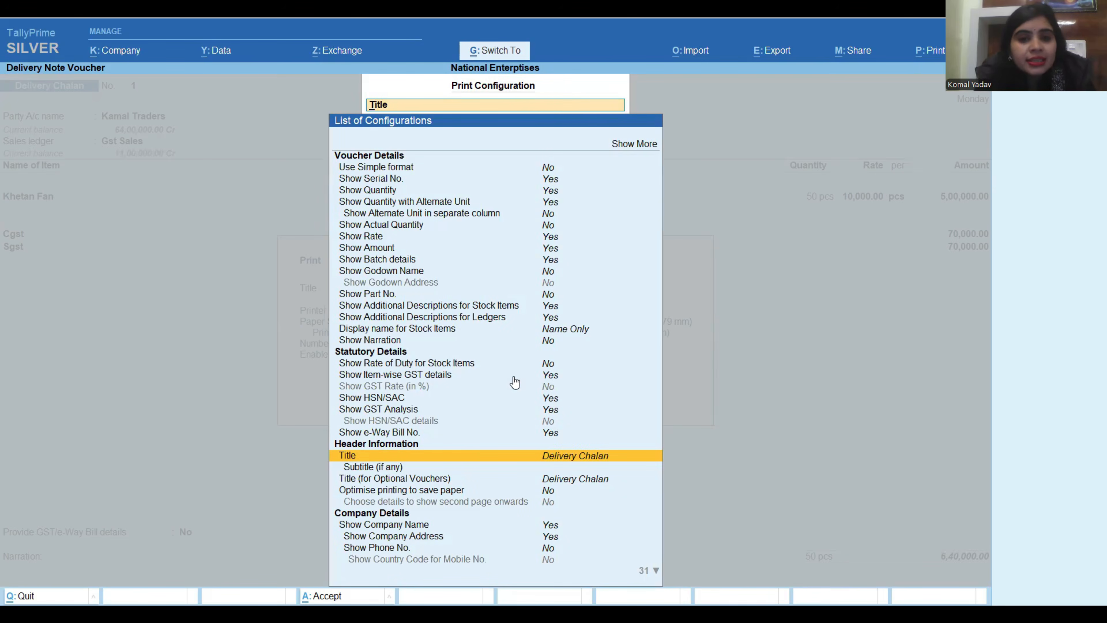
key(Escape)
Preview the delivery chalan printout, zoom in, and examine it from the party details to the tax summary and signature area.
click(515, 382)
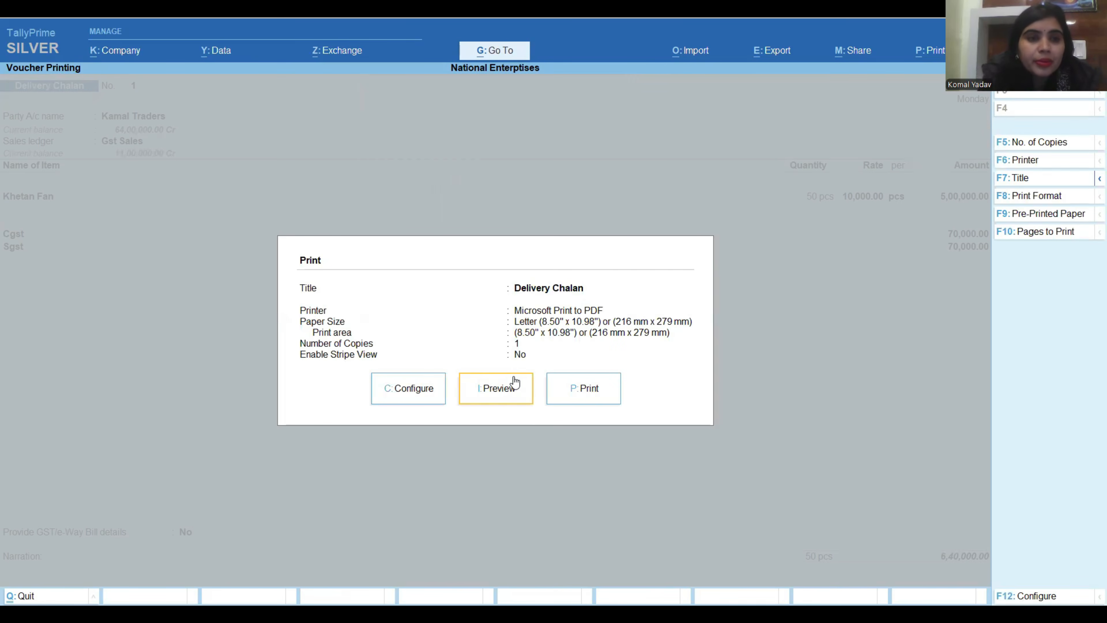
click(514, 378)
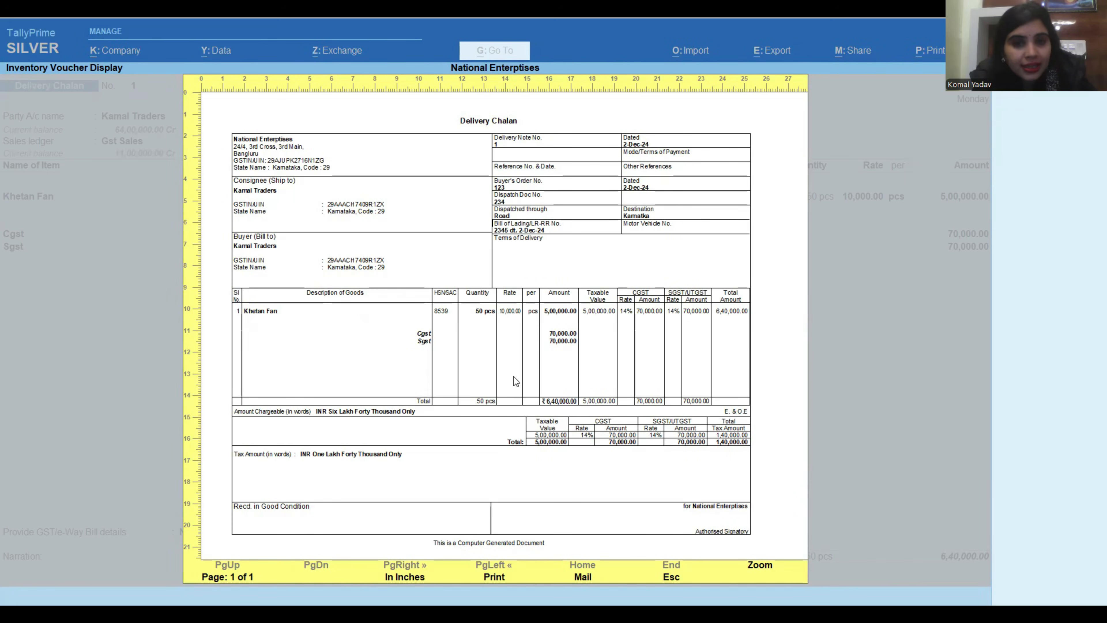
key(Return)
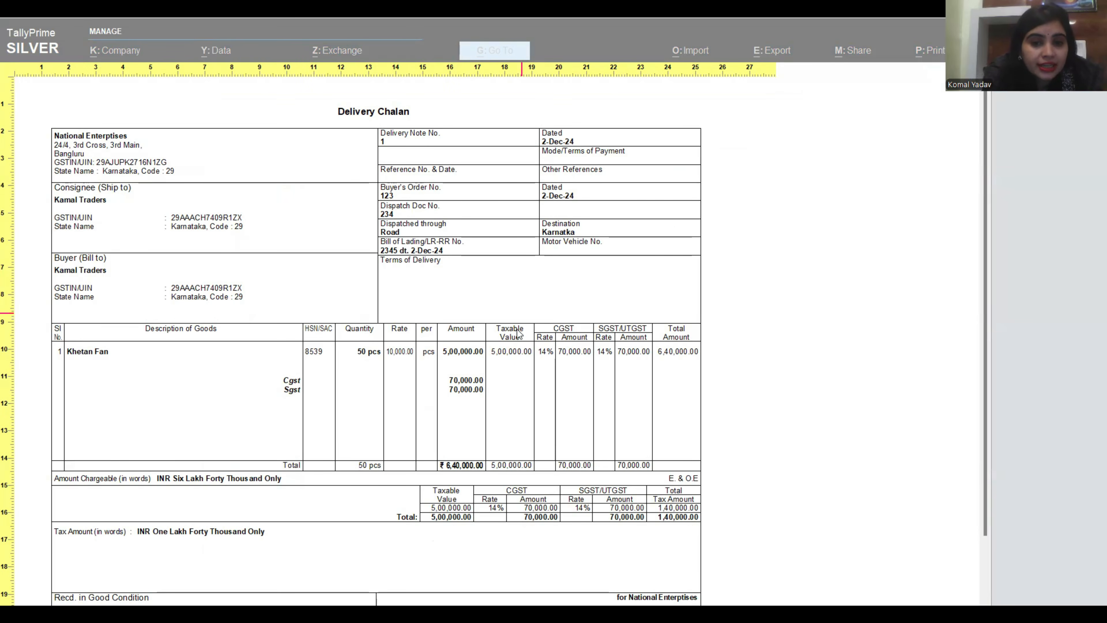
scroll(531, 360, down, 2)
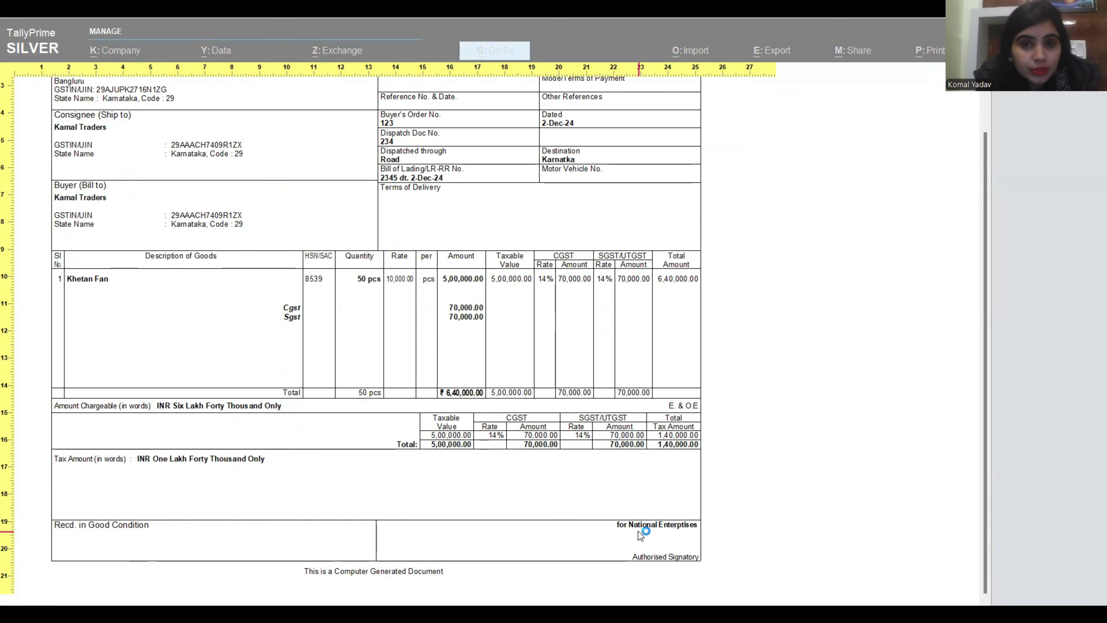
scroll(539, 408, up, 3)
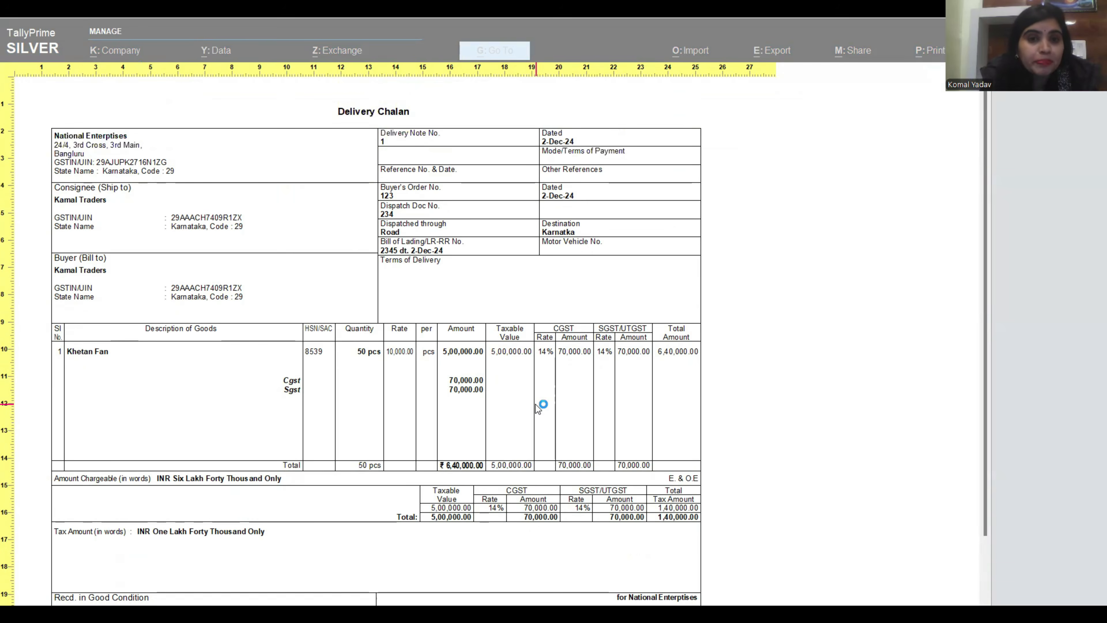
scroll(536, 404, down, 3)
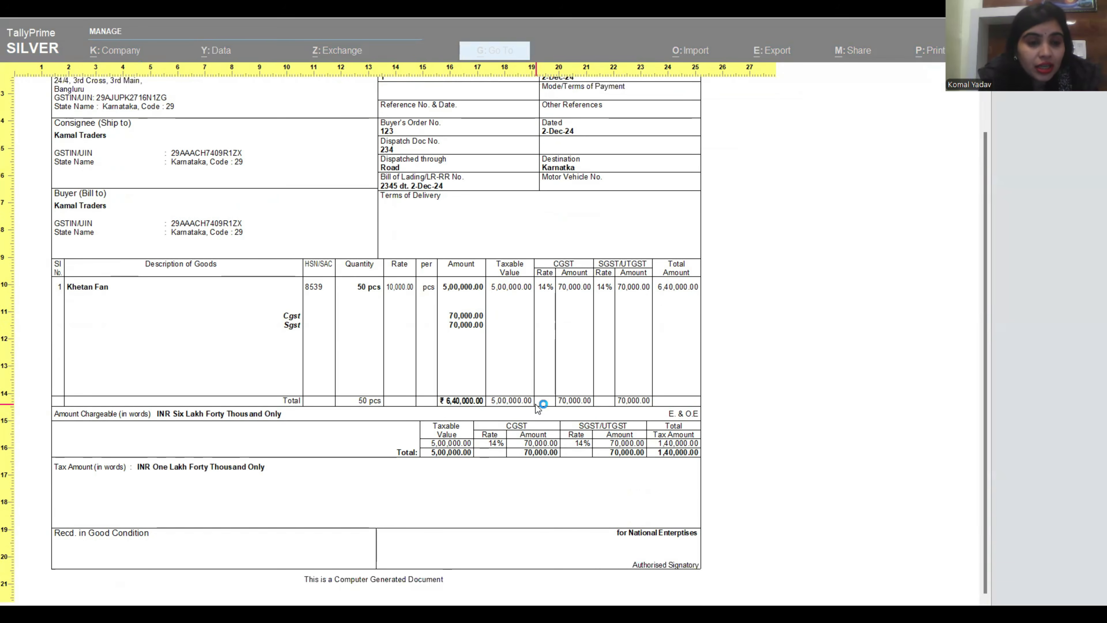
scroll(535, 404, up, 3)
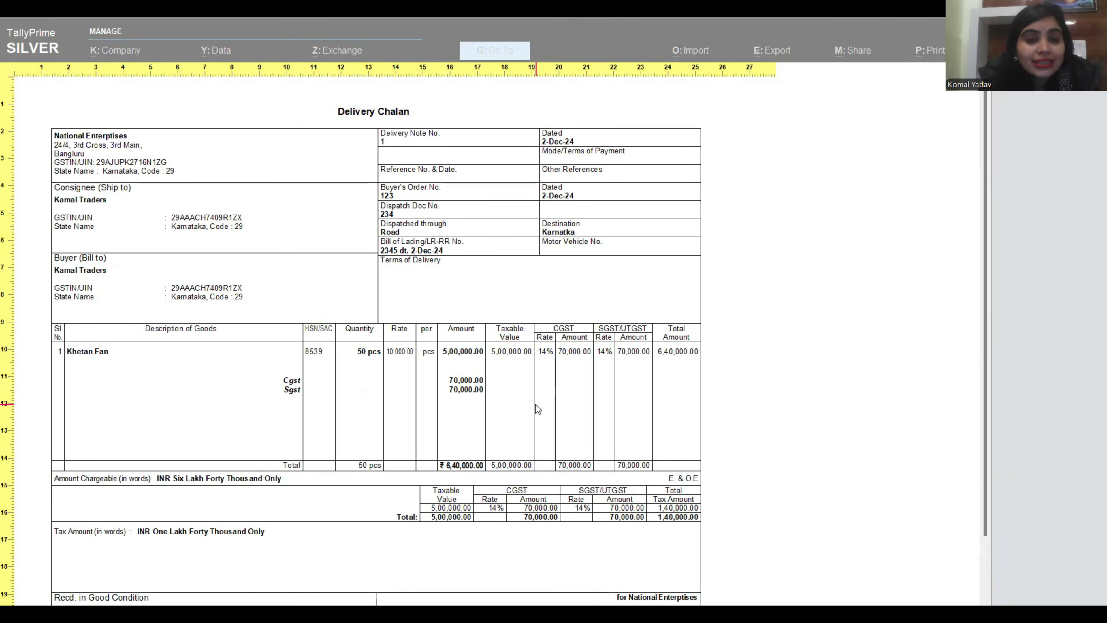